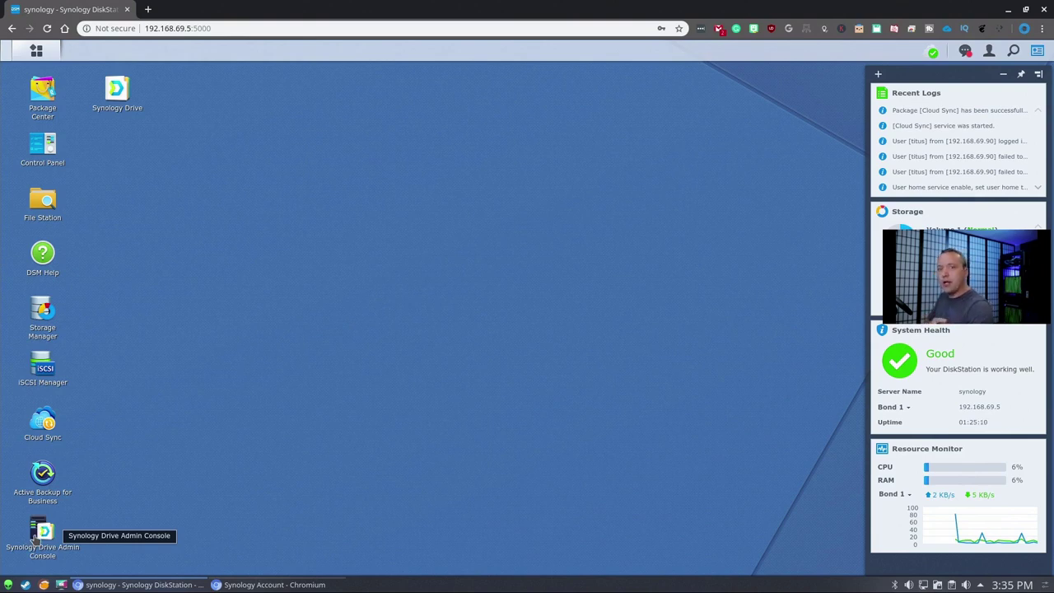
# - Open the Synology Drive Admin Console and view its Team Folder list
pyautogui.click(34, 537)
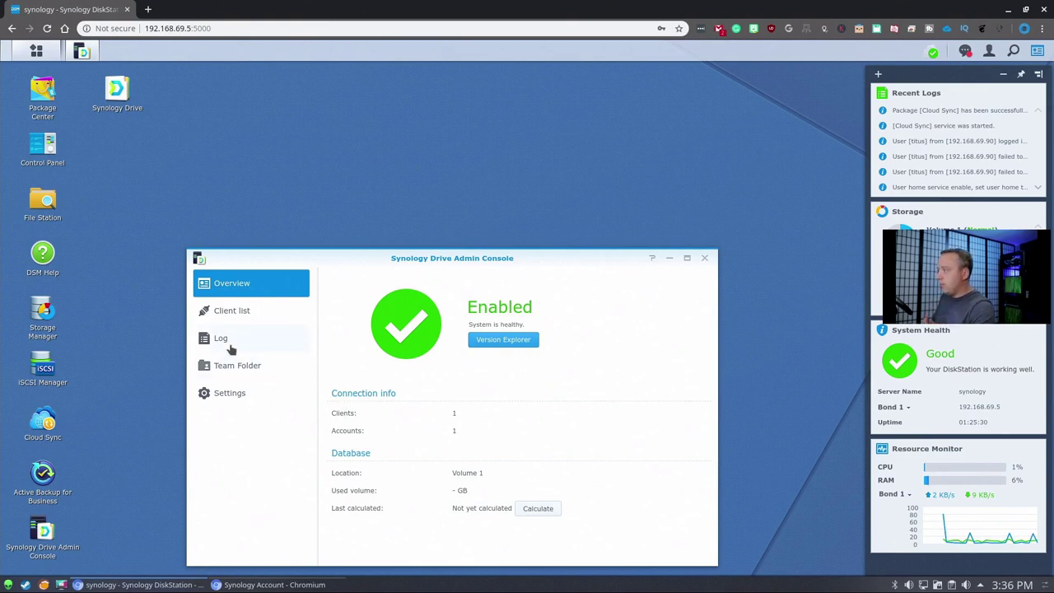
pyautogui.click(237, 365)
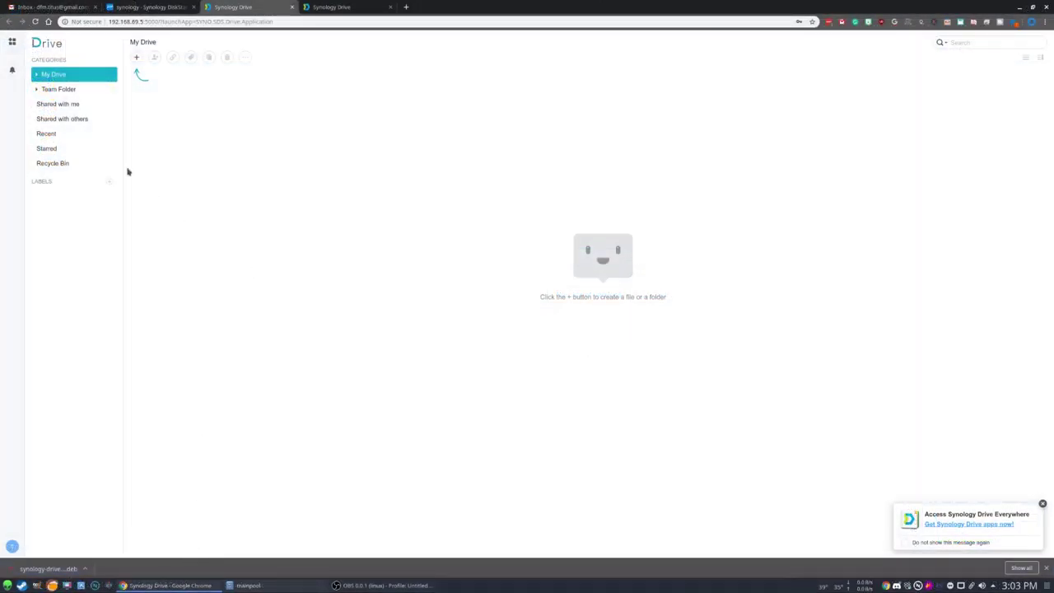
# - Bring up and dismiss the Drive apps download offer, then launch the downloaded Drive Client .deb
pyautogui.click(322, 8)
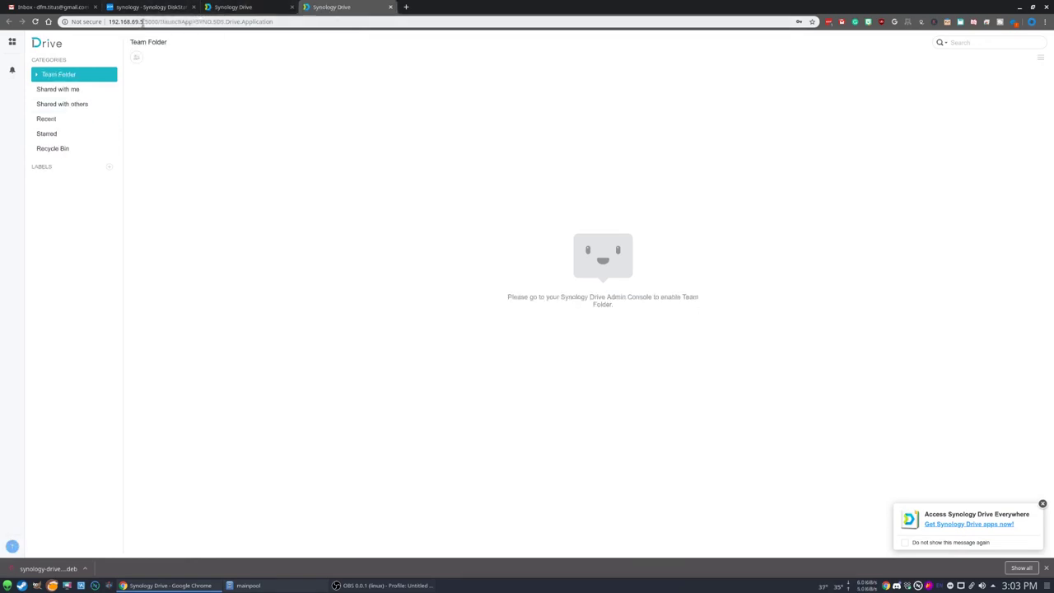
pyautogui.click(150, 8)
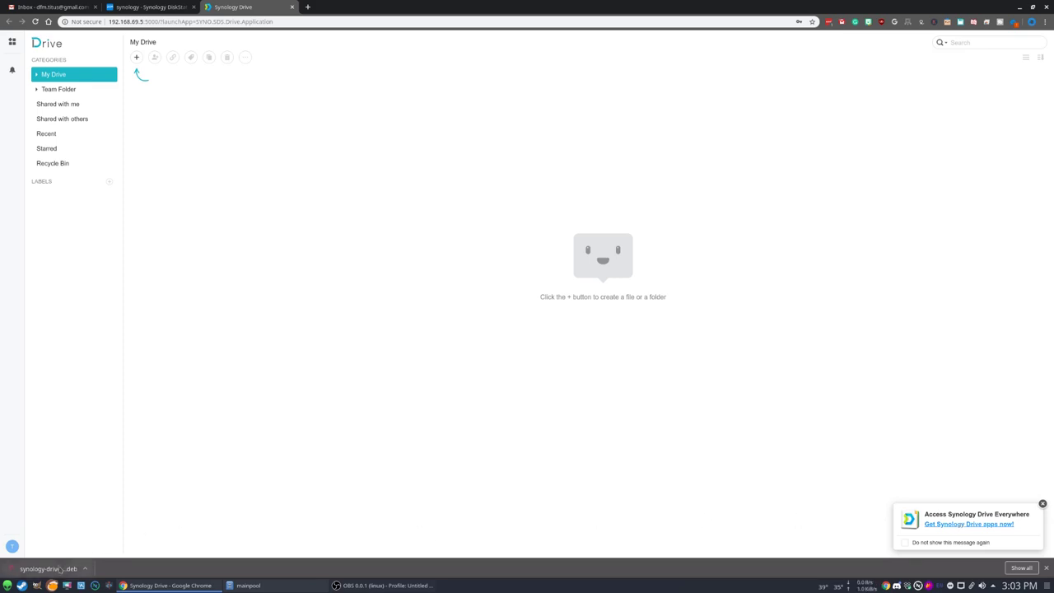
pyautogui.click(976, 523)
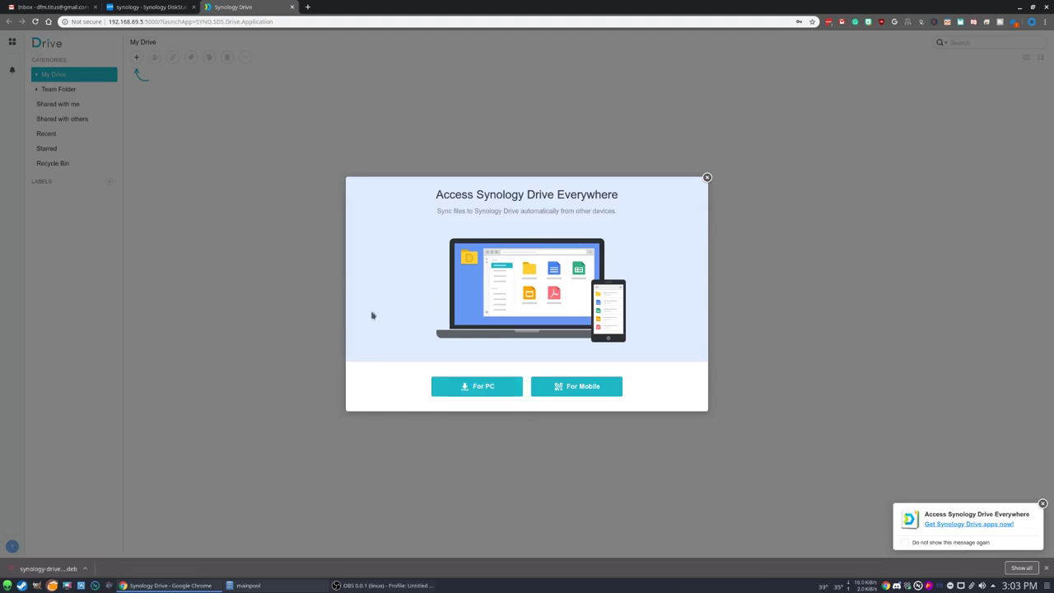
pyautogui.click(707, 178)
pyautogui.click(48, 568)
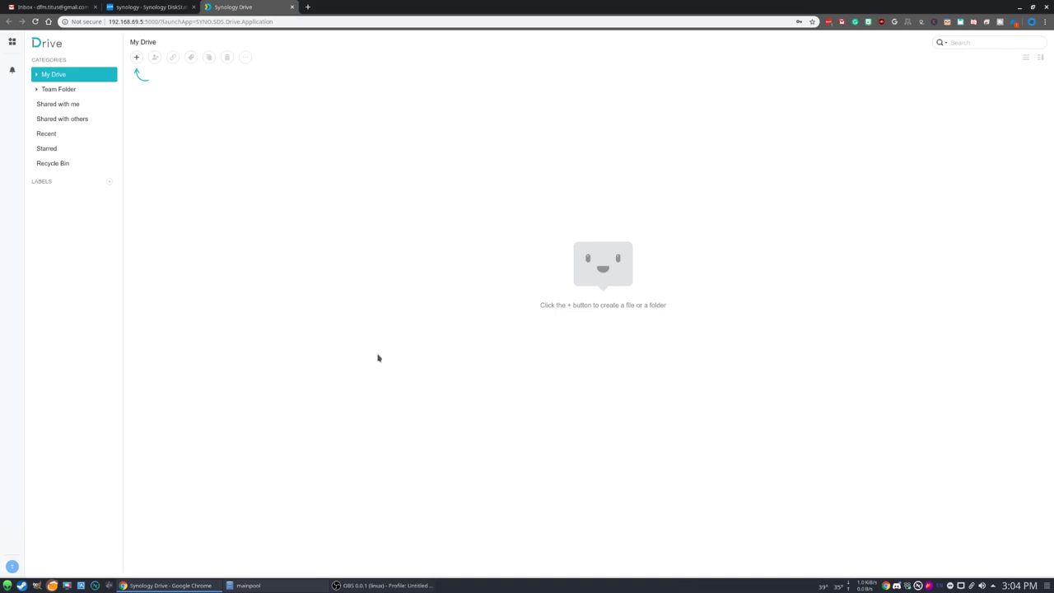
# - Open a terminal in the Downloads folder and list its files
pyautogui.hotkey('ctrl', 'alt', 't')
pyautogui.write('cd Downloads/')
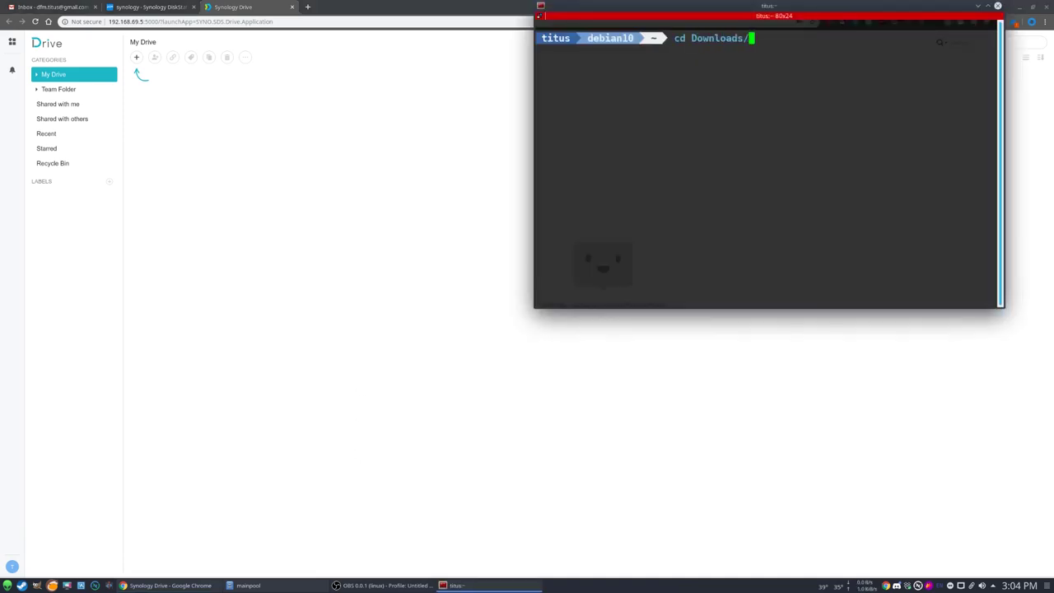
pyautogui.press('Return')
pyautogui.write('ll')
pyautogui.press('Return')
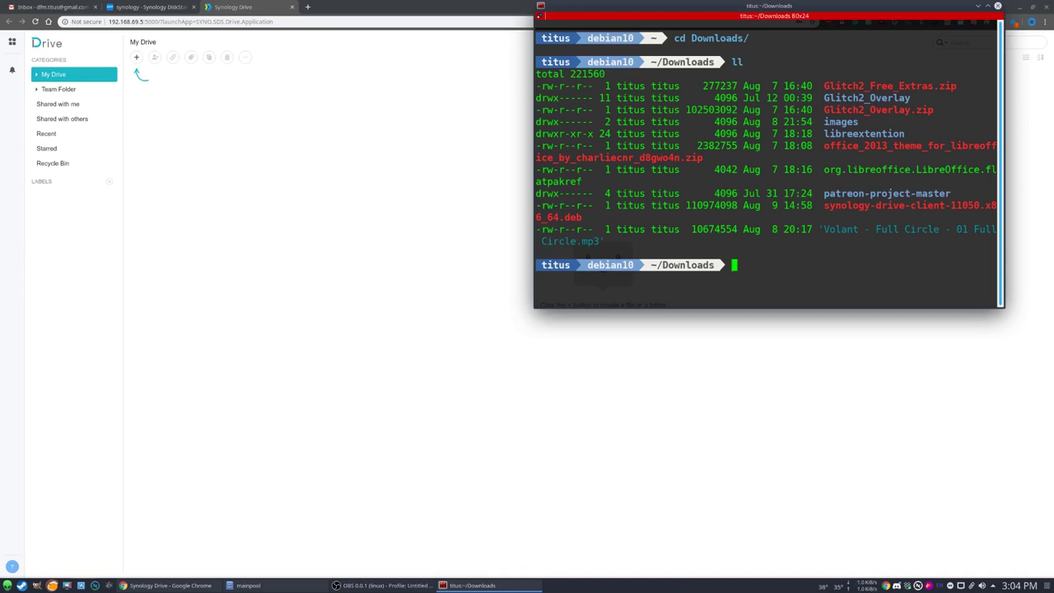
# - Make synology-drive-client-11050.x86_64.deb executable, install it with sudo dpkg -i, and exit the terminal
pyautogui.write('sudo chmod +x syn')
pyautogui.press('Tab')
pyautogui.press('Return')
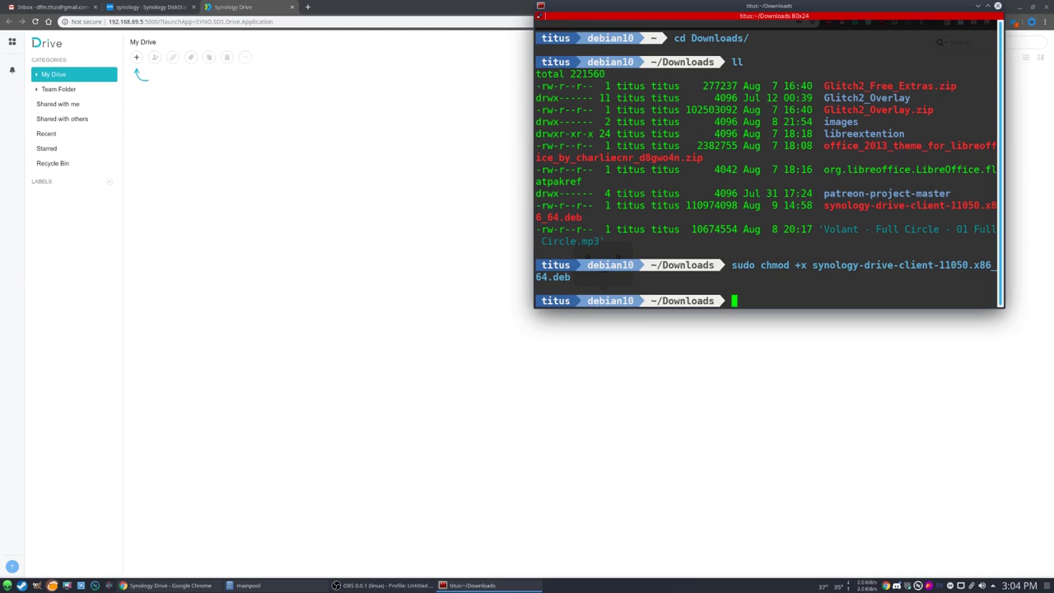
pyautogui.write('dpkg -i syn')
pyautogui.press('Tab')
pyautogui.press('Return')
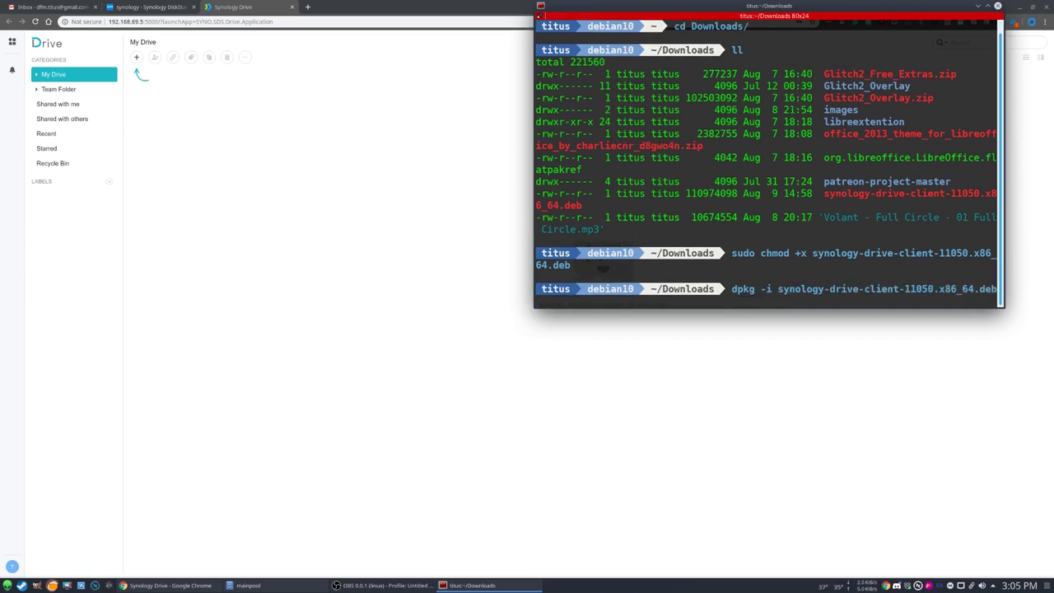
pyautogui.press('Up')
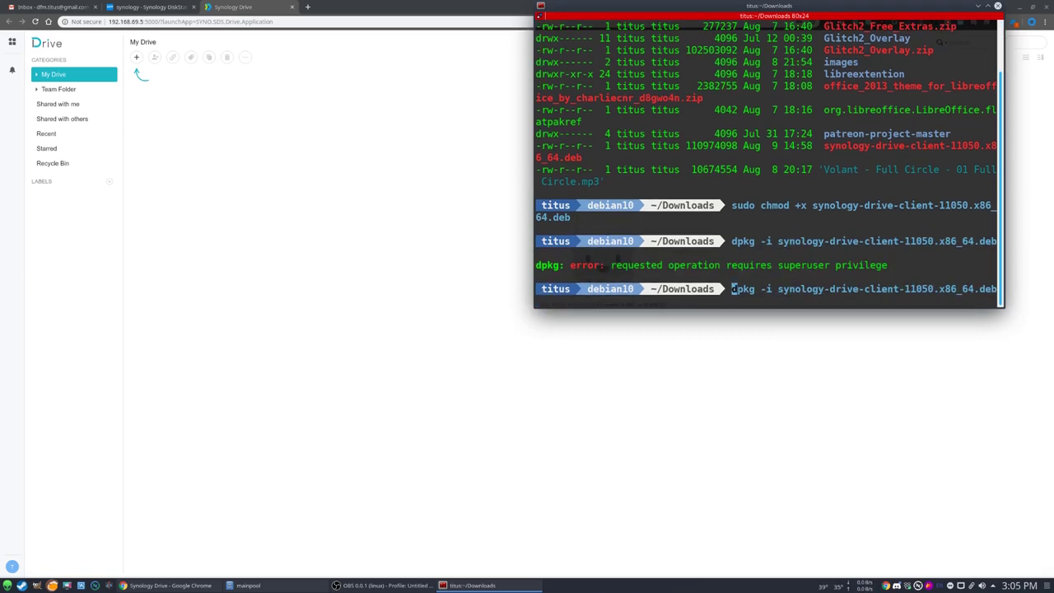
pyautogui.write('sudo')
pyautogui.press('Return')
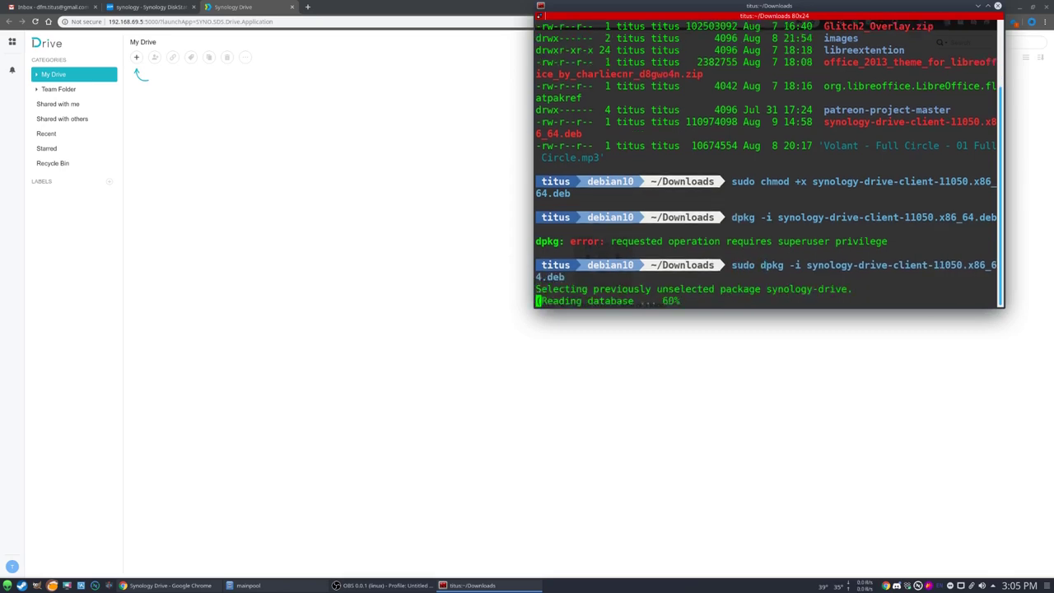
pyautogui.write('exit')
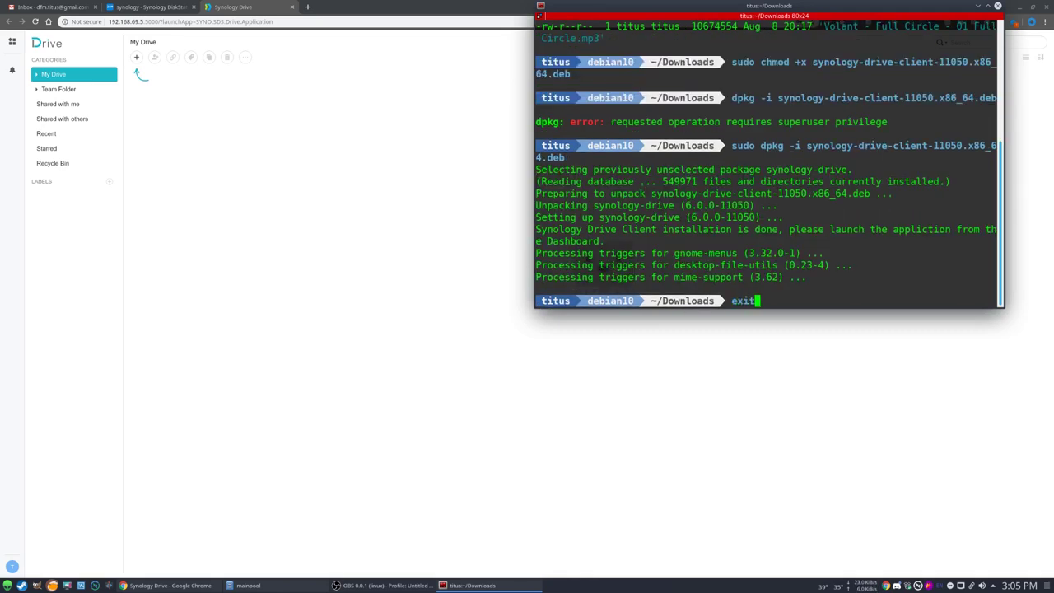
pyautogui.press('Return')
# - Launch Synology Drive Client from KRunner and begin creating a Sync Task
pyautogui.hotkey('ctrl', 'space')
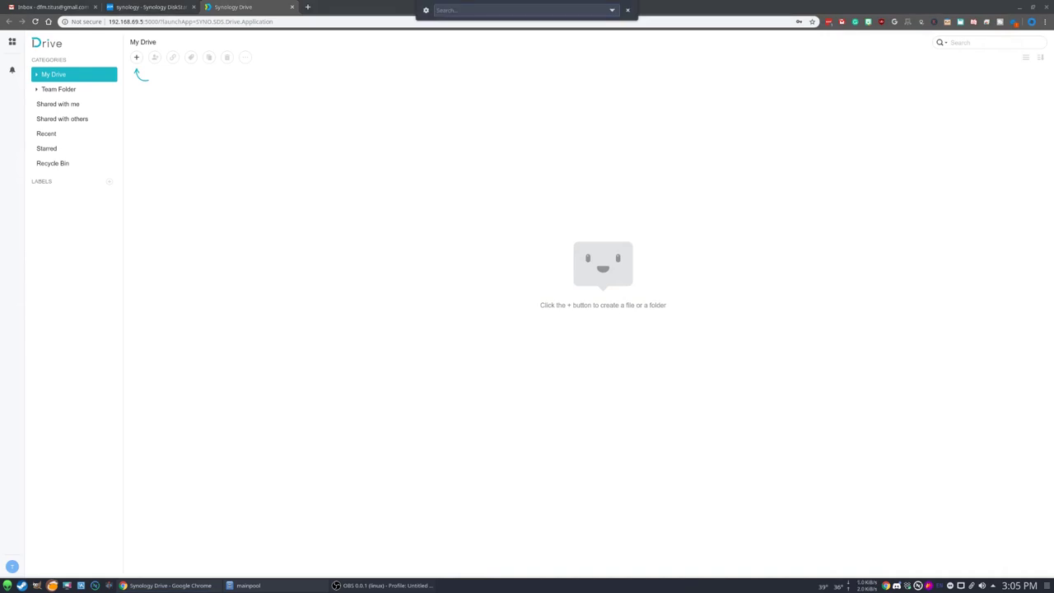
pyautogui.write('syn')
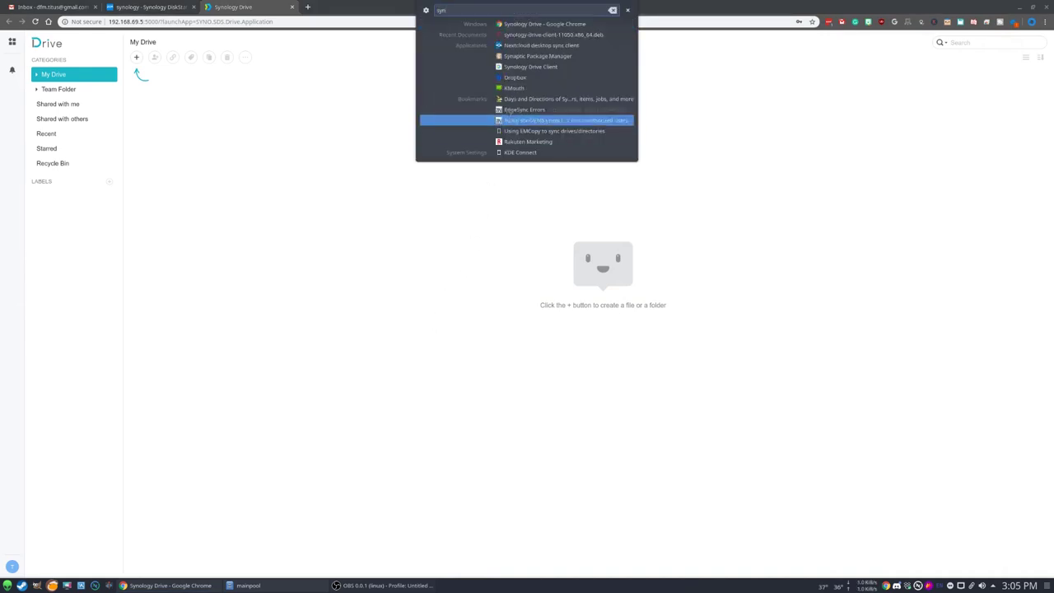
pyautogui.click(523, 69)
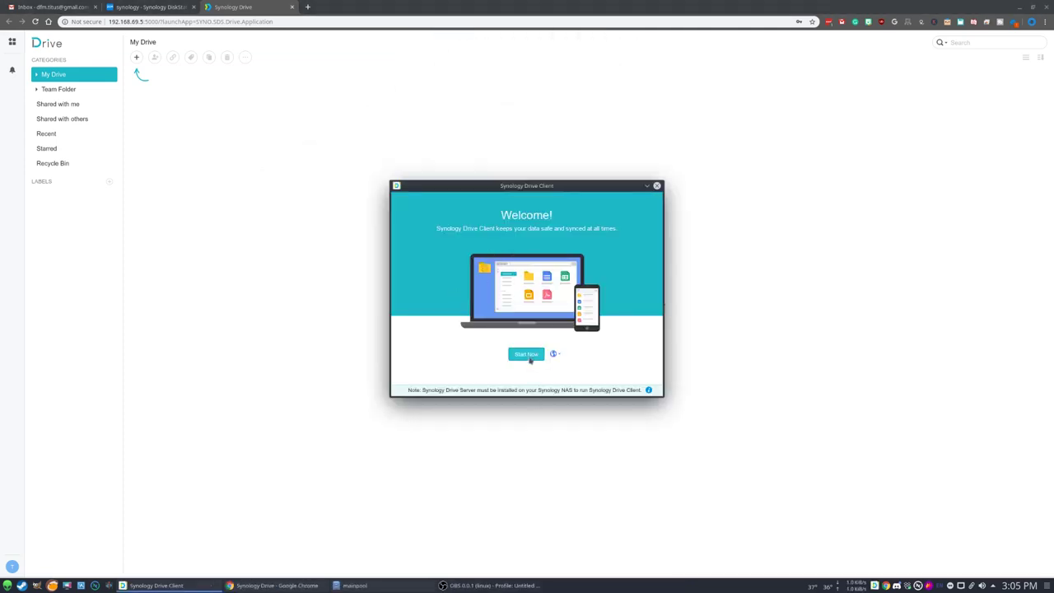
pyautogui.click(527, 354)
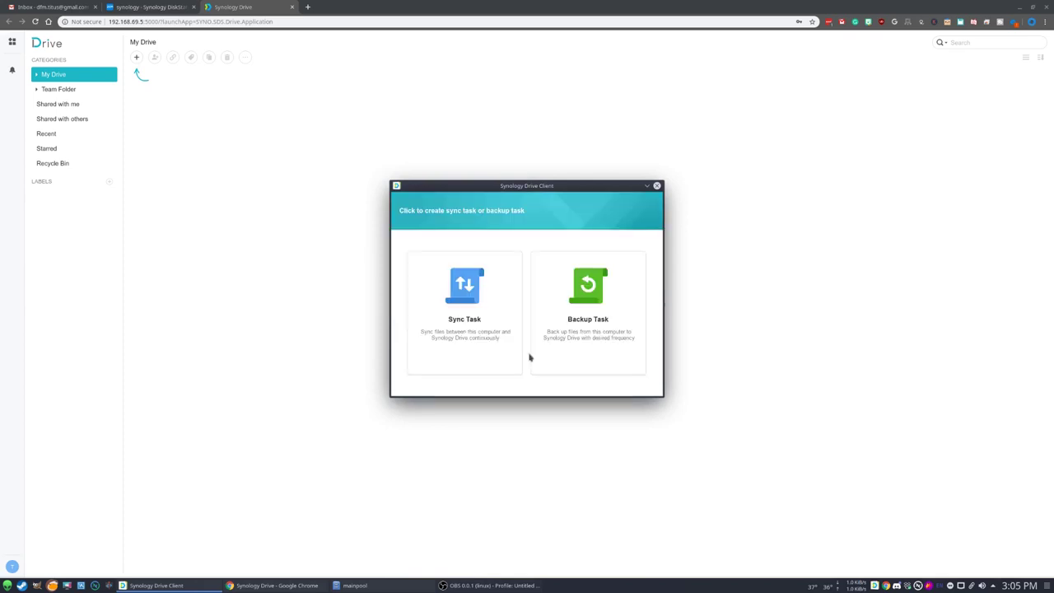
pyautogui.click(474, 305)
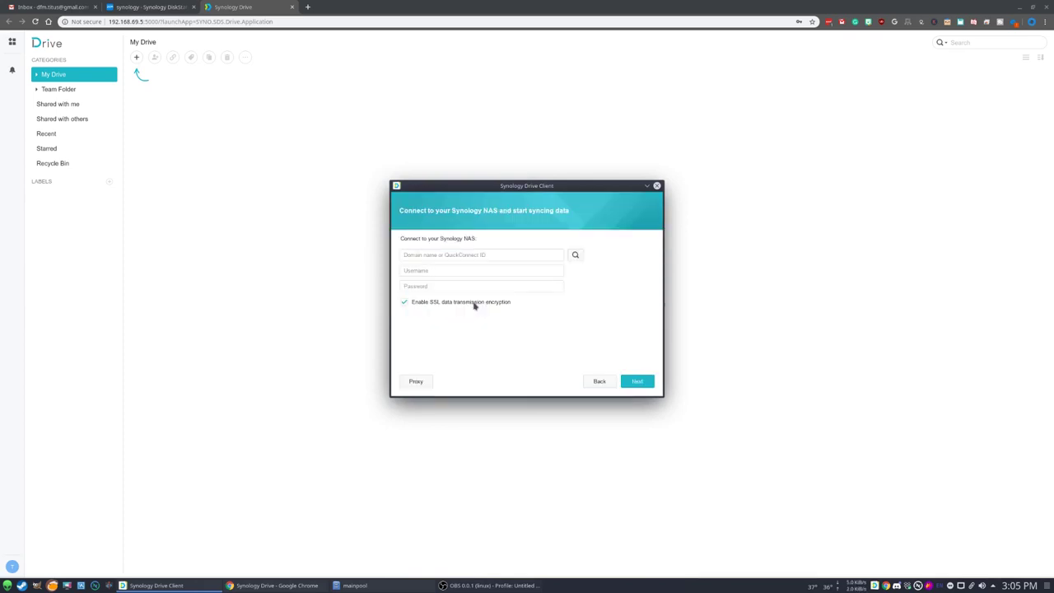
# - Connect to the NAS at 192.168.69.5 with the account username and password
pyautogui.click(575, 256)
pyautogui.click(450, 269)
pyautogui.write('titus')
pyautogui.click(826, 24)
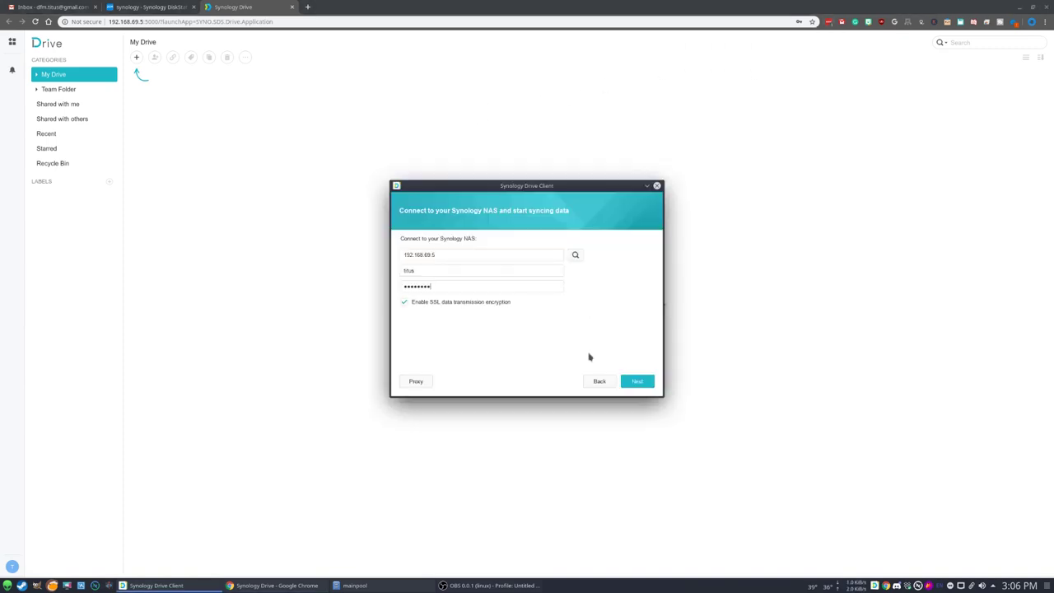
pyautogui.click(637, 381)
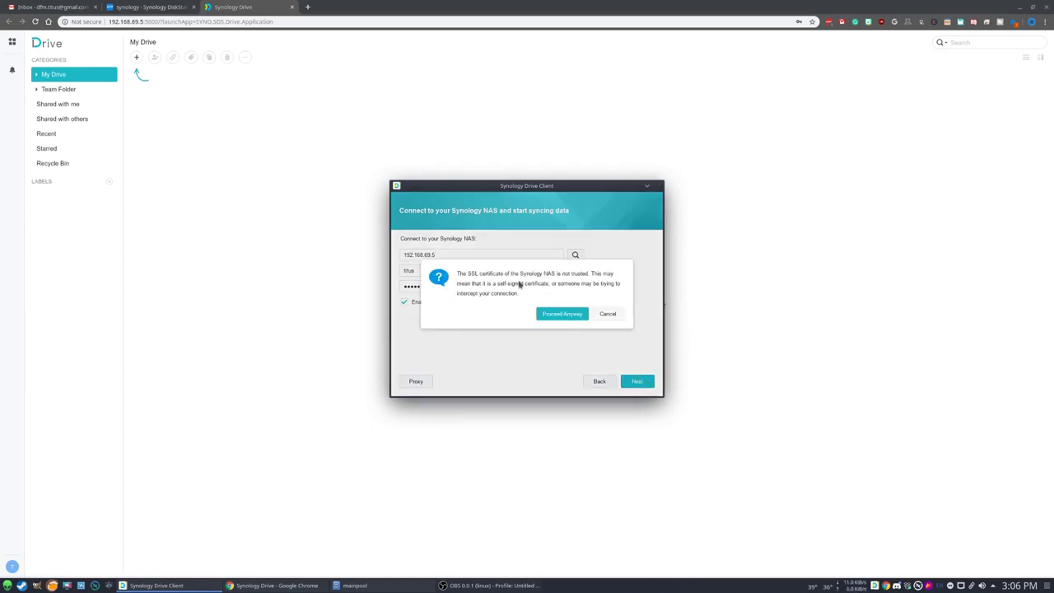
# - Accept the untrusted certificate and pair /home/Drive with the default local SynologyDrive folder
pyautogui.click(557, 310)
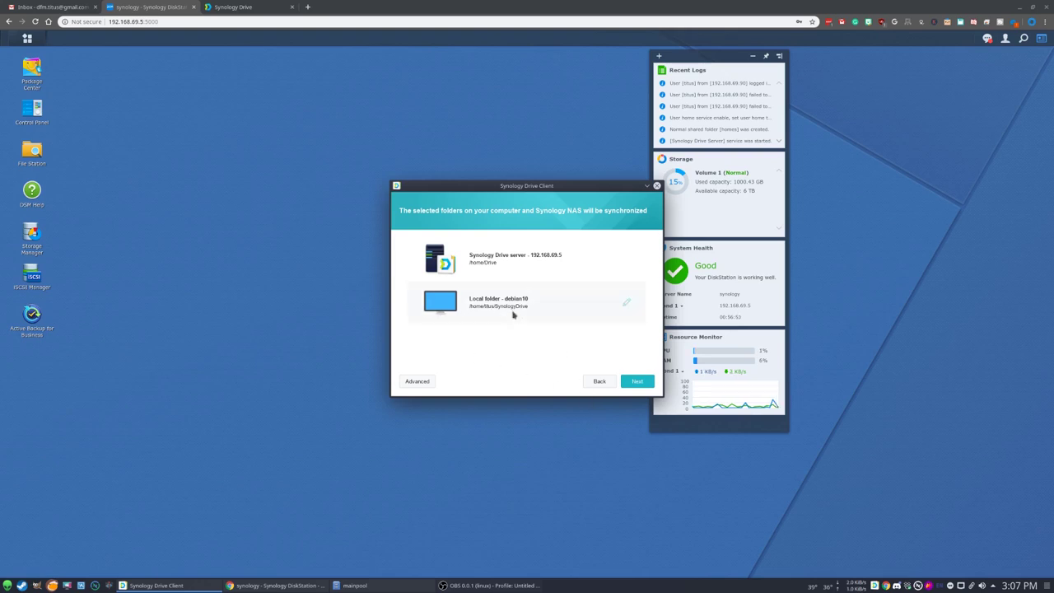
pyautogui.click(626, 304)
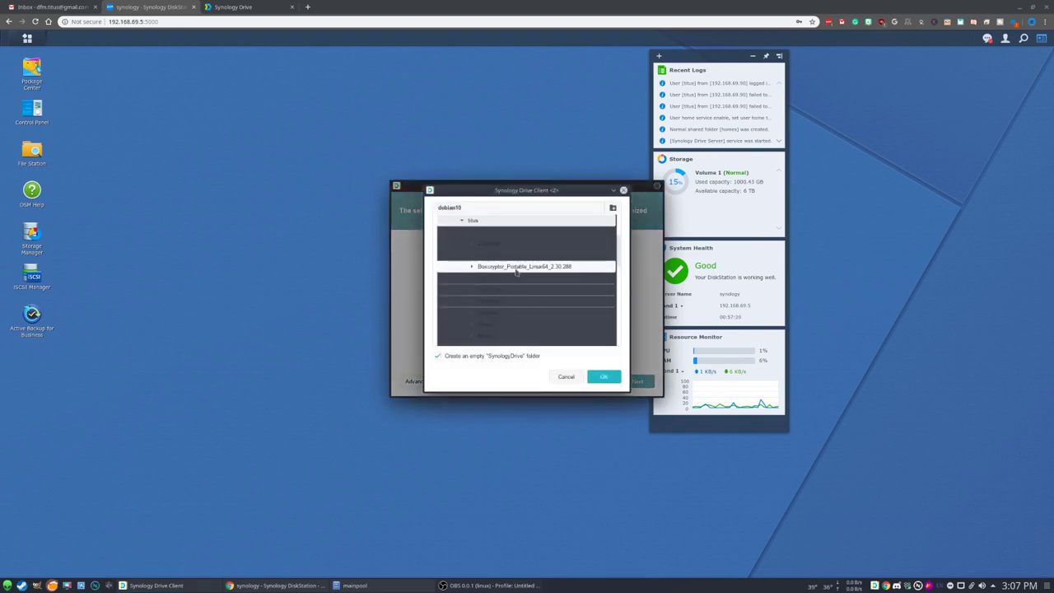
pyautogui.click(560, 376)
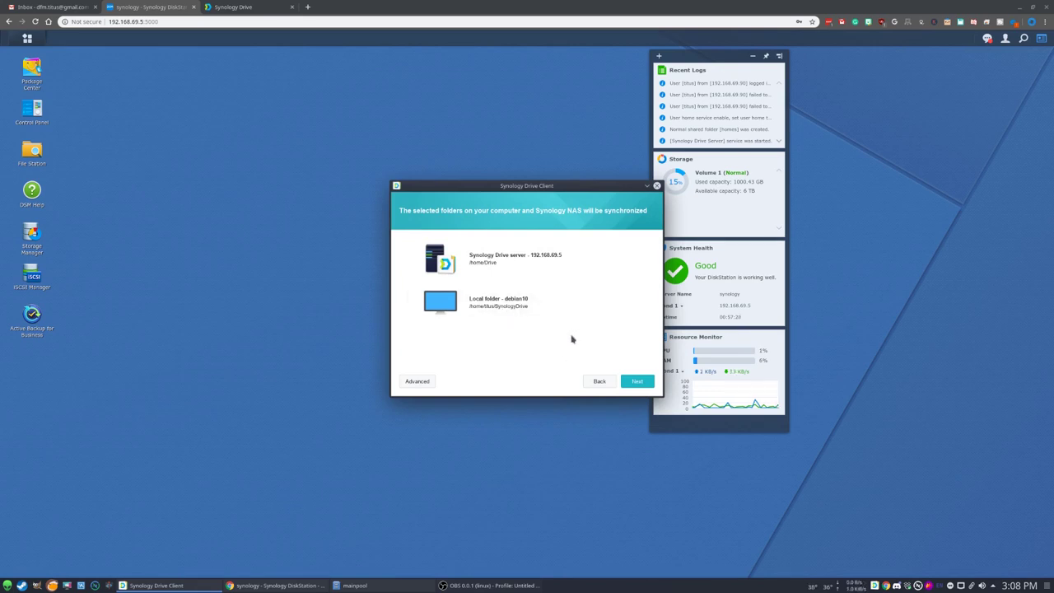
pyautogui.click(649, 381)
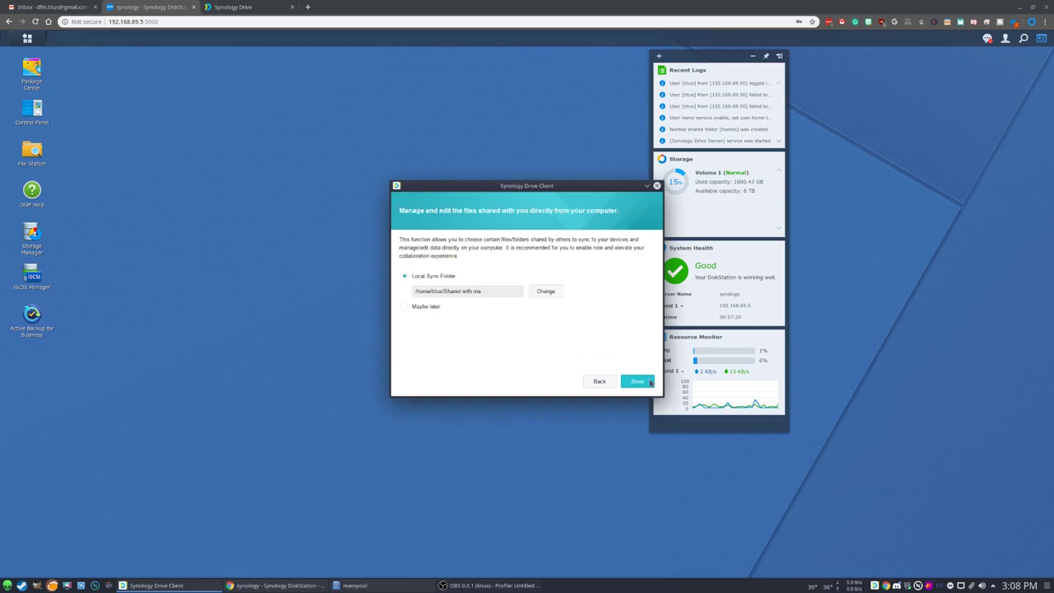
pyautogui.click(638, 381)
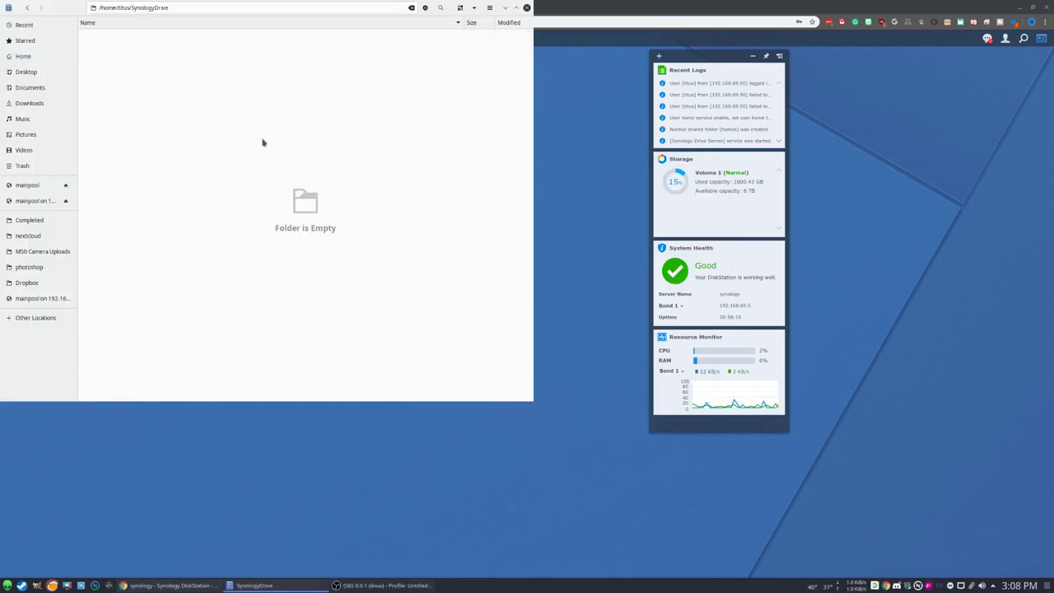
# - Copy Glitch2_Overlay.zip from the Downloads folder
pyautogui.rightClick(258, 139)
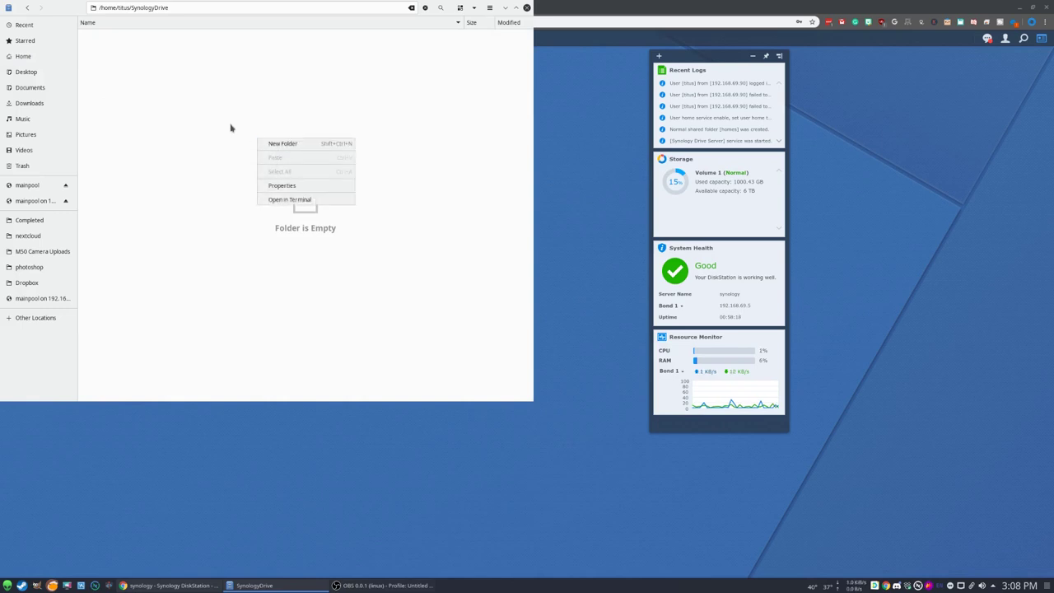
pyautogui.click(173, 172)
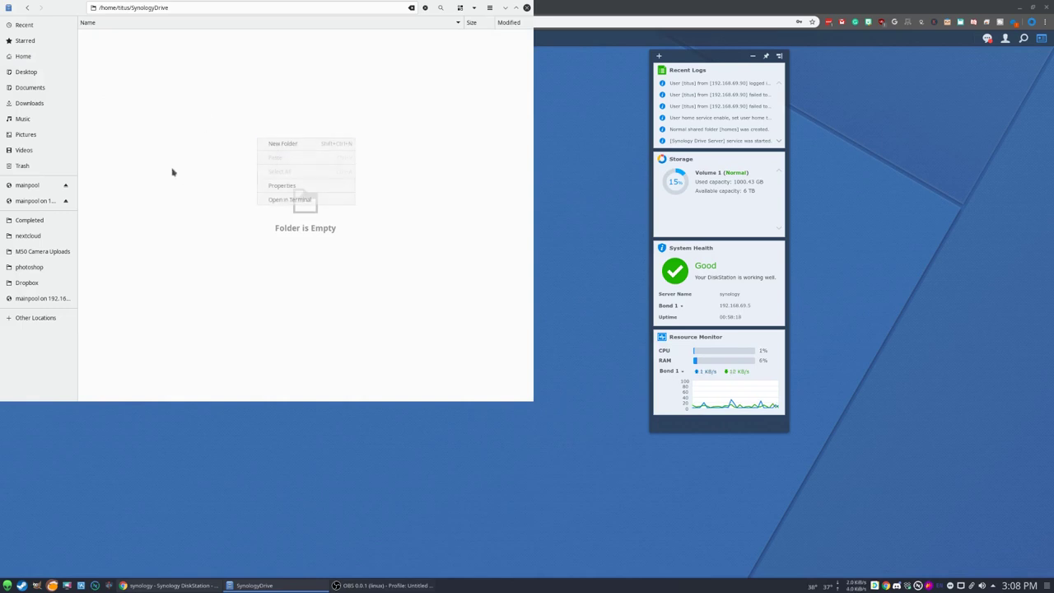
pyautogui.click(25, 56)
pyautogui.doubleClick(108, 107)
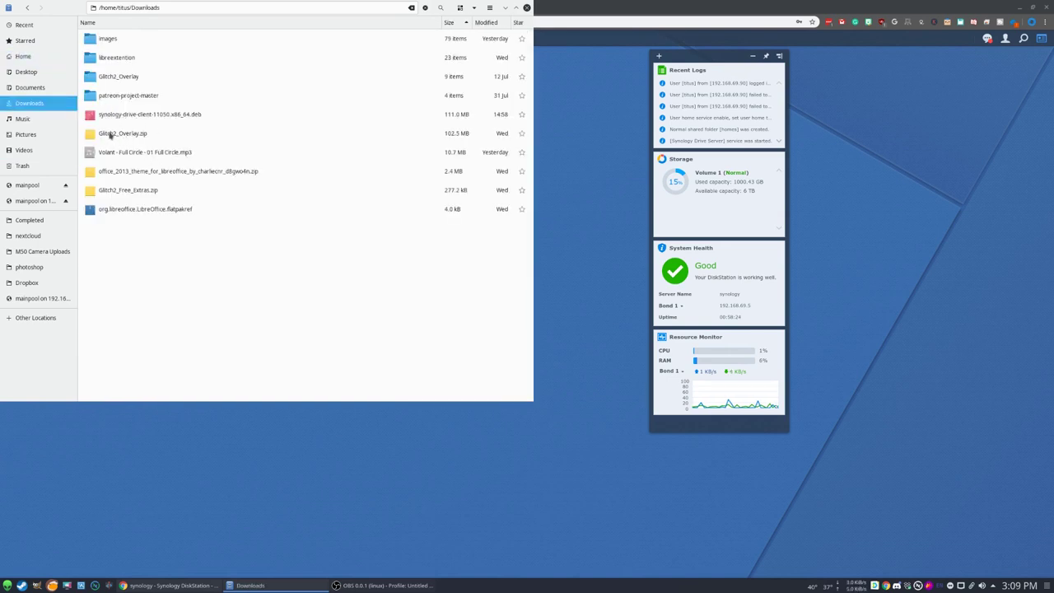
pyautogui.rightClick(129, 135)
pyautogui.click(132, 180)
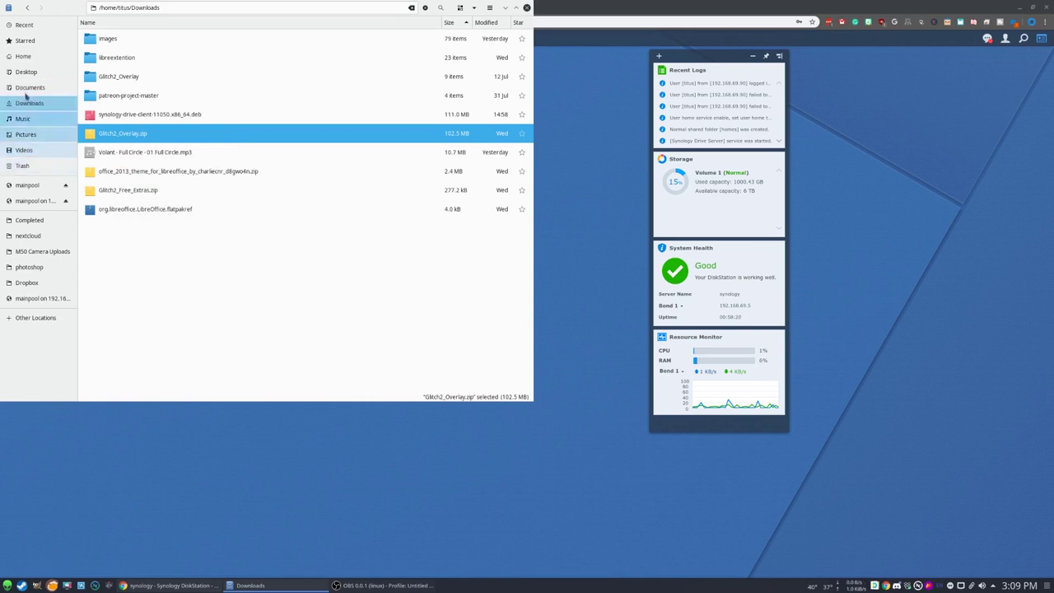
# - Paste Glitch2_Overlay.zip into the SynologyDrive folder and close the file manager
pyautogui.click(23, 56)
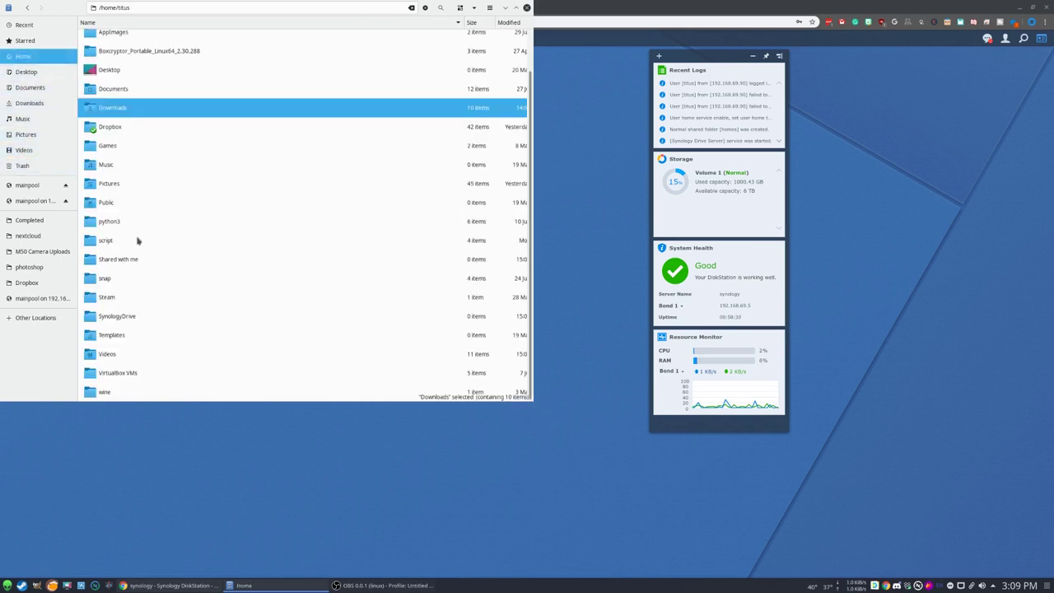
pyautogui.doubleClick(132, 316)
pyautogui.rightClick(204, 217)
pyautogui.click(224, 235)
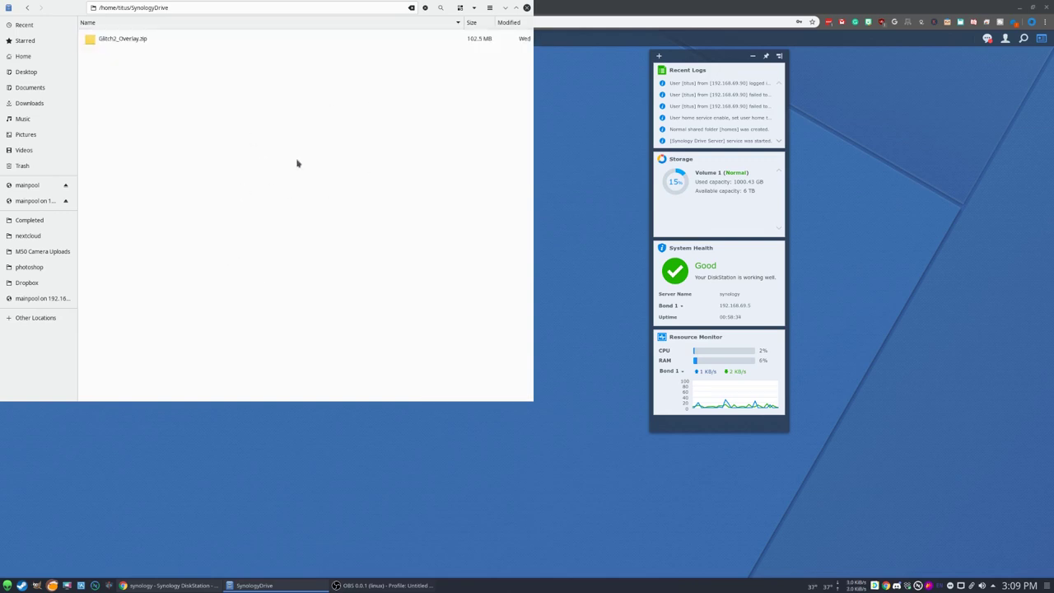
pyautogui.click(527, 7)
pyautogui.click(252, 10)
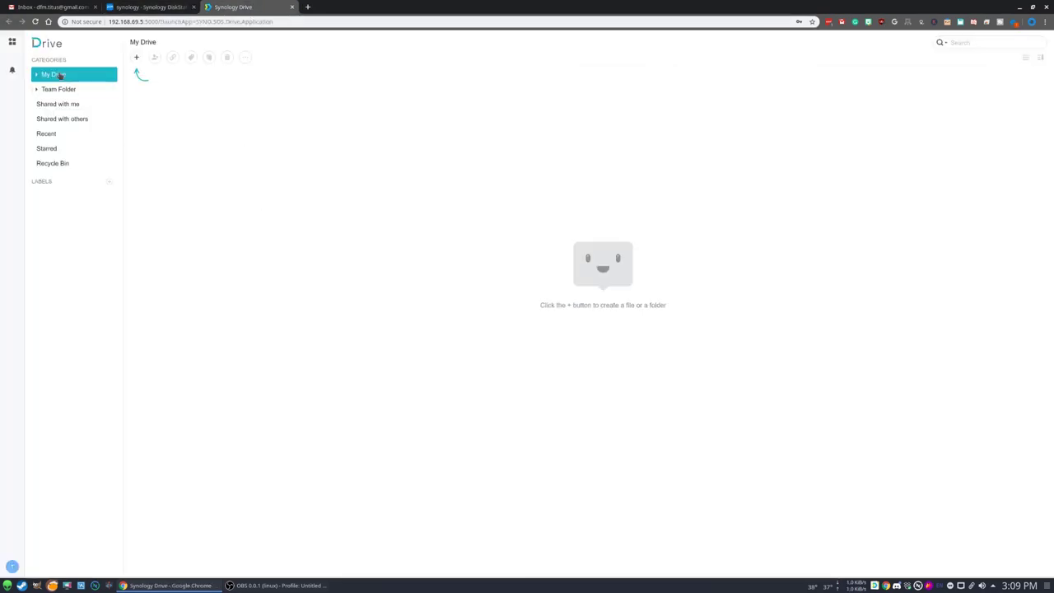
# - Open My Drive to confirm Glitch2_Overlay.zip (97.8 MB) has synced
pyautogui.click(62, 90)
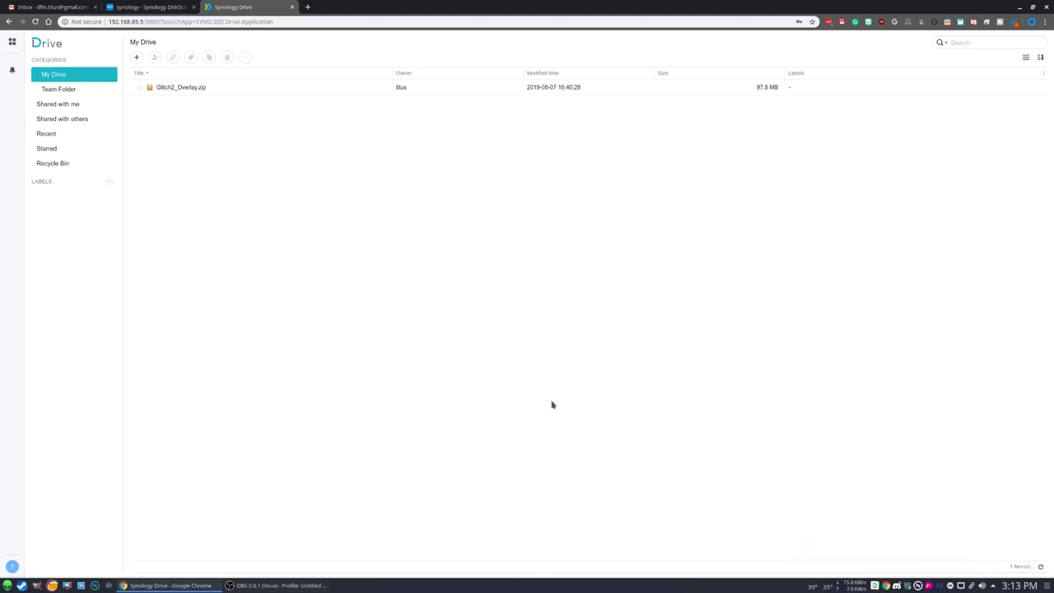
pyautogui.hotkey('ctrl', 'Escape')
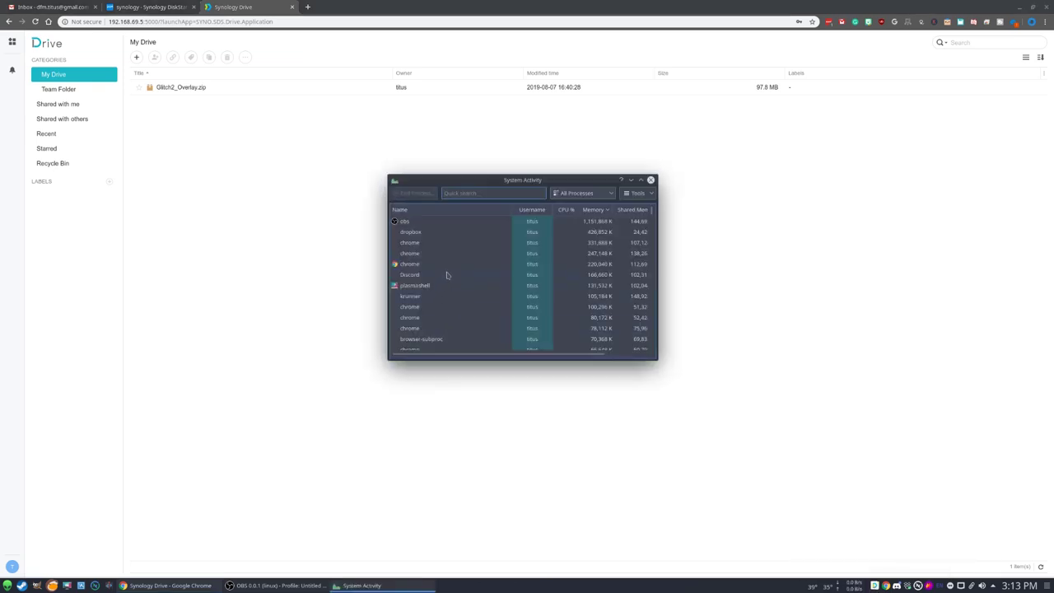
pyautogui.write('synolo')
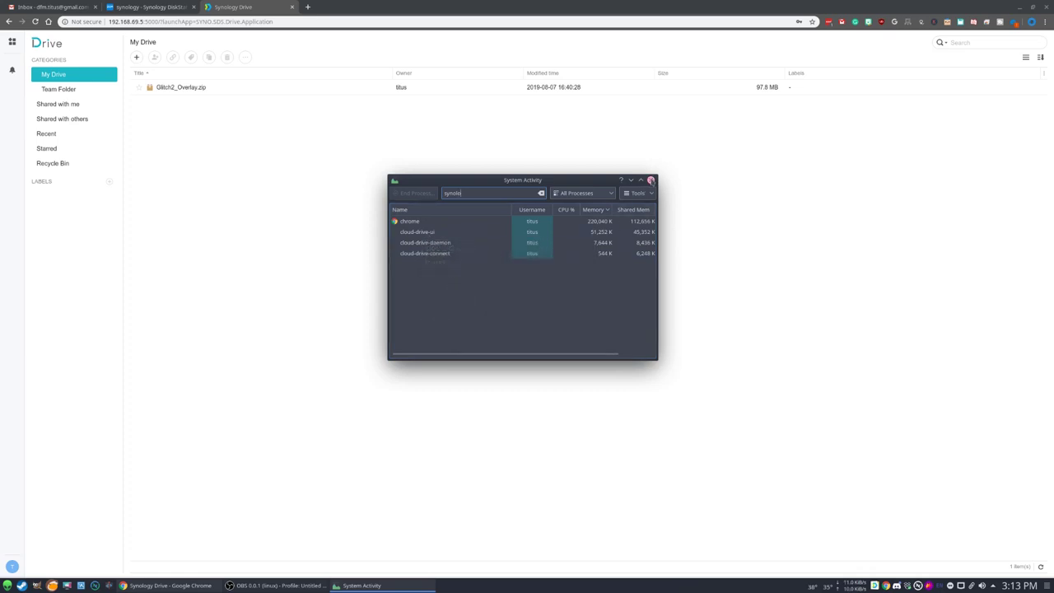
pyautogui.click(650, 180)
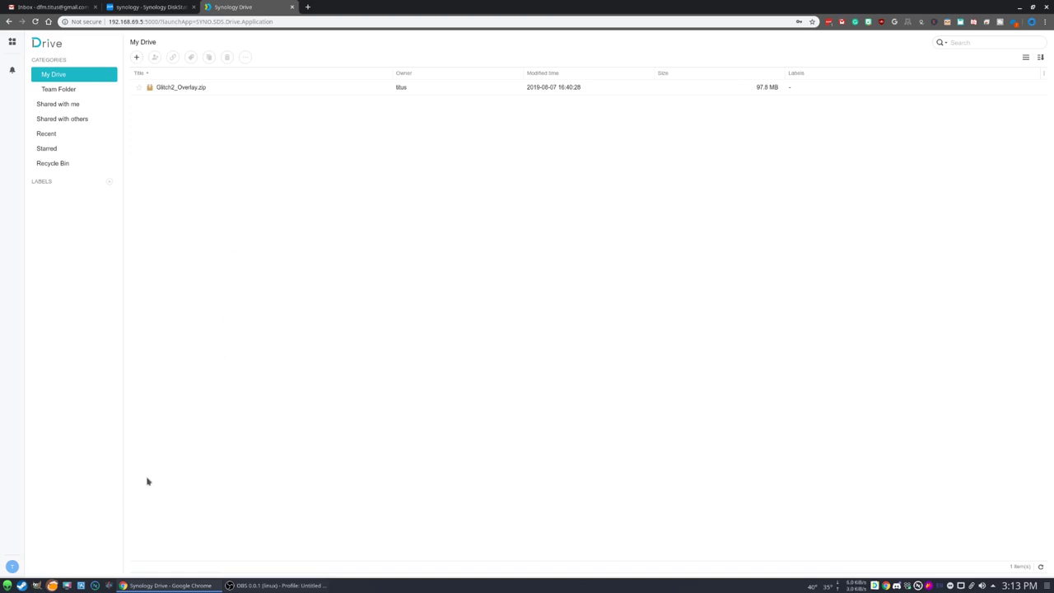
# - Cut 'Volant - Full Circle - 01 Full Circle.mp3' from Downloads and paste it into SynologyDrive
pyautogui.press('super+e')
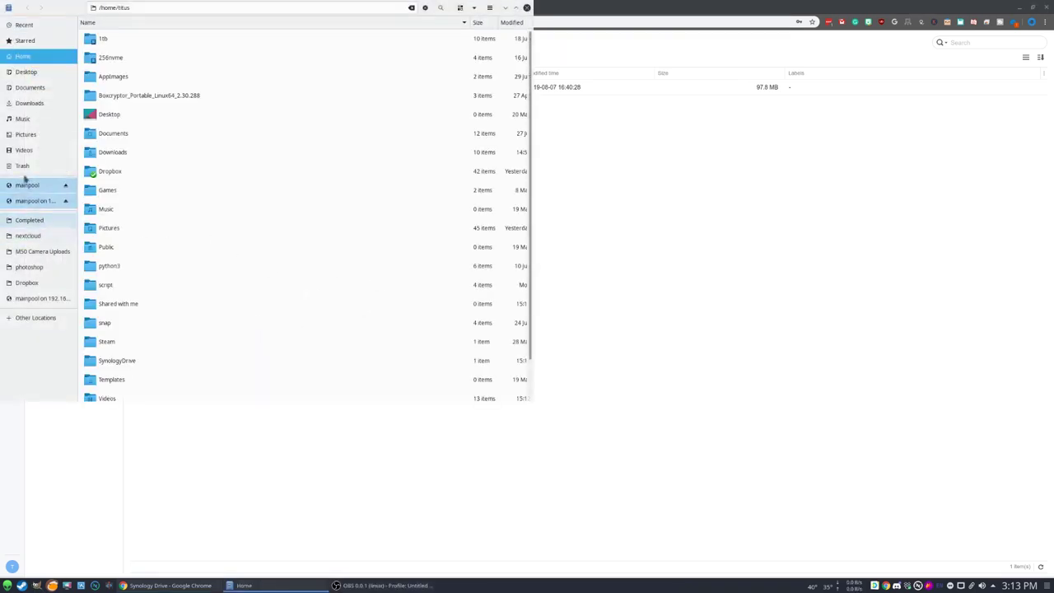
pyautogui.doubleClick(130, 362)
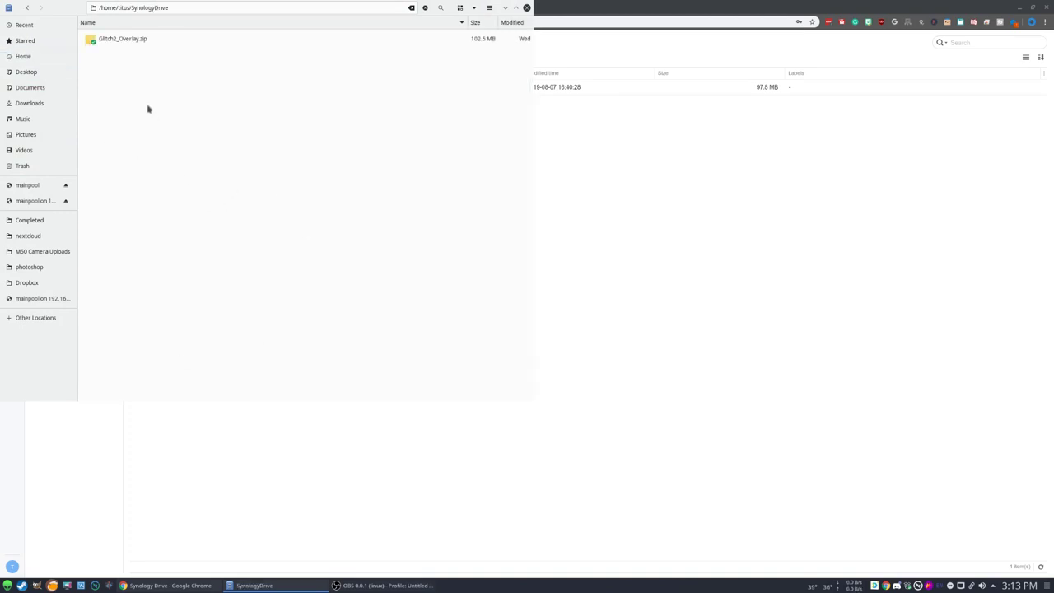
pyautogui.click(33, 104)
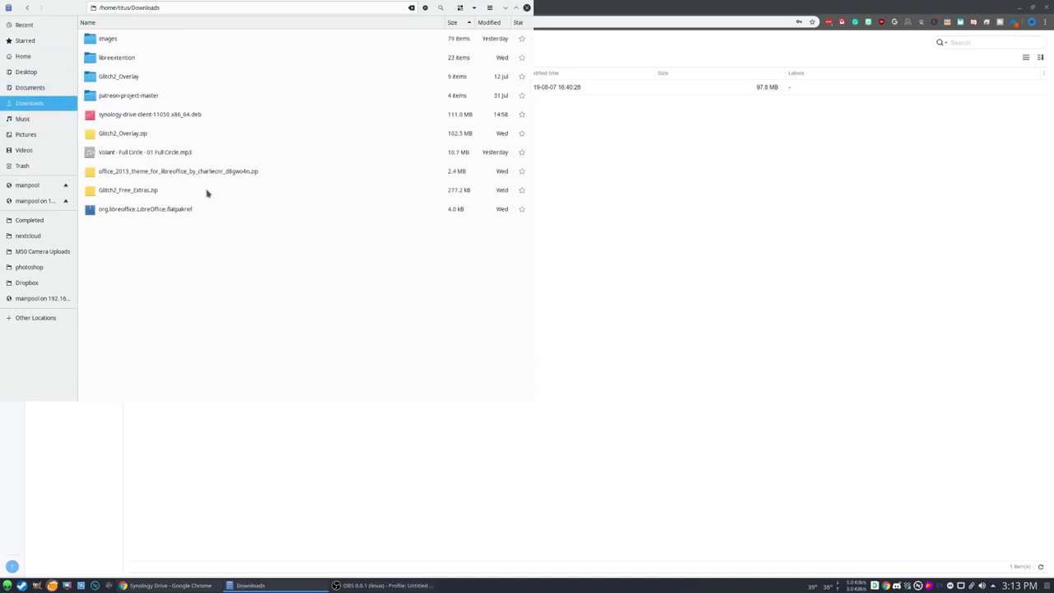
pyautogui.click(115, 151)
pyautogui.rightClick(118, 152)
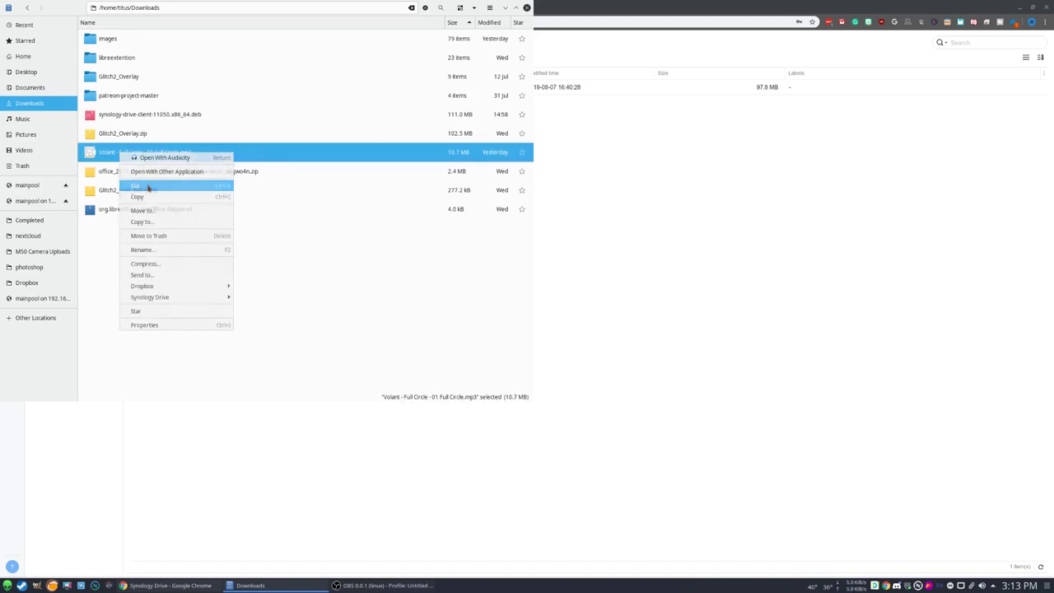
pyautogui.click(148, 188)
pyautogui.click(28, 8)
pyautogui.rightClick(169, 162)
pyautogui.click(188, 178)
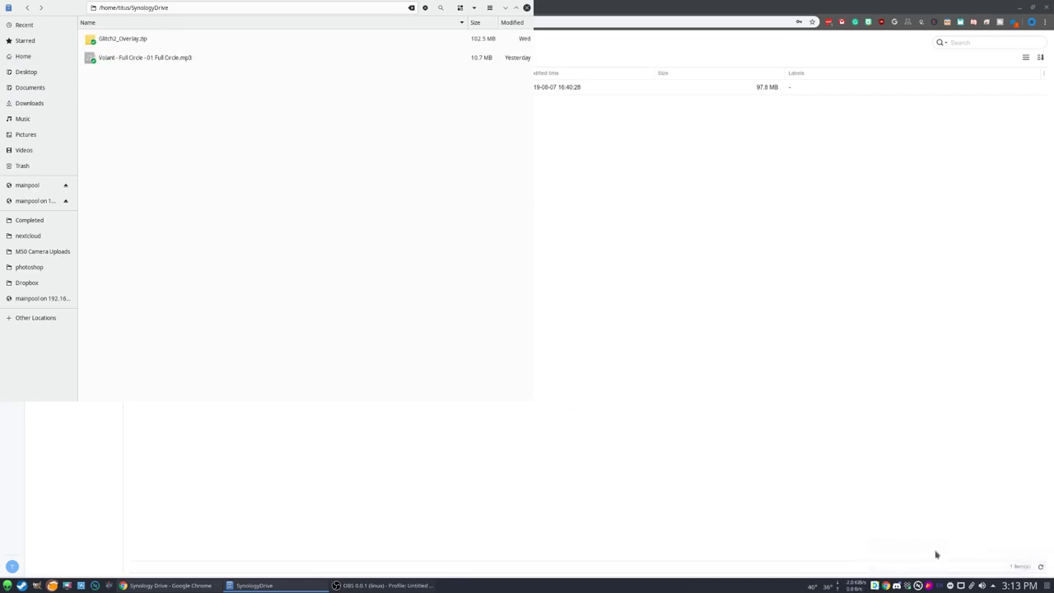
# - Close the file manager and refresh My Drive to list the synced Volant mp3
pyautogui.click(527, 8)
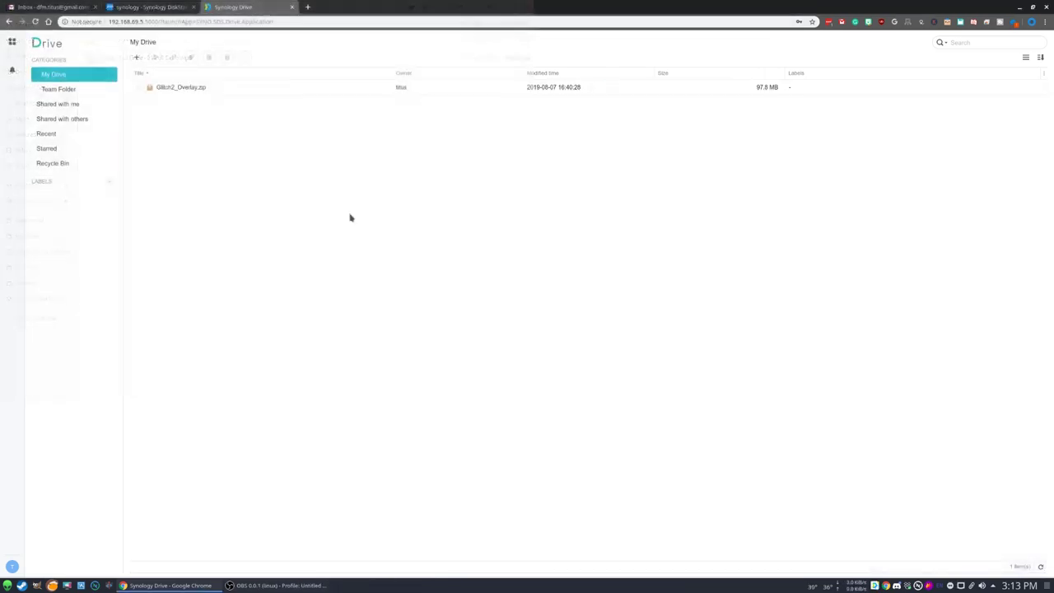
pyautogui.click(61, 75)
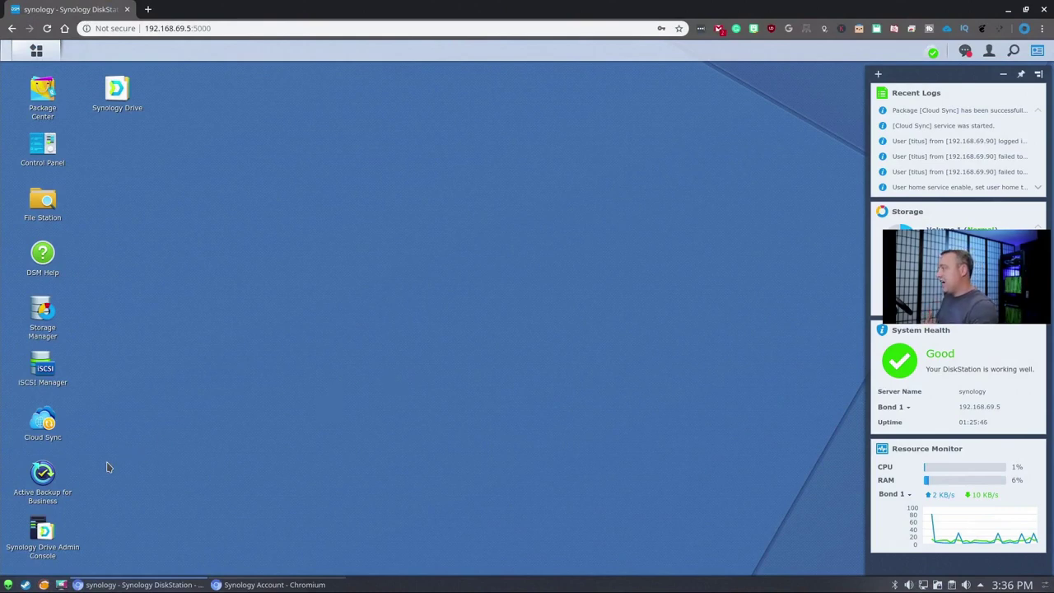
# - Launch Active Backup for Business and browse its PC device options
pyautogui.click(53, 485)
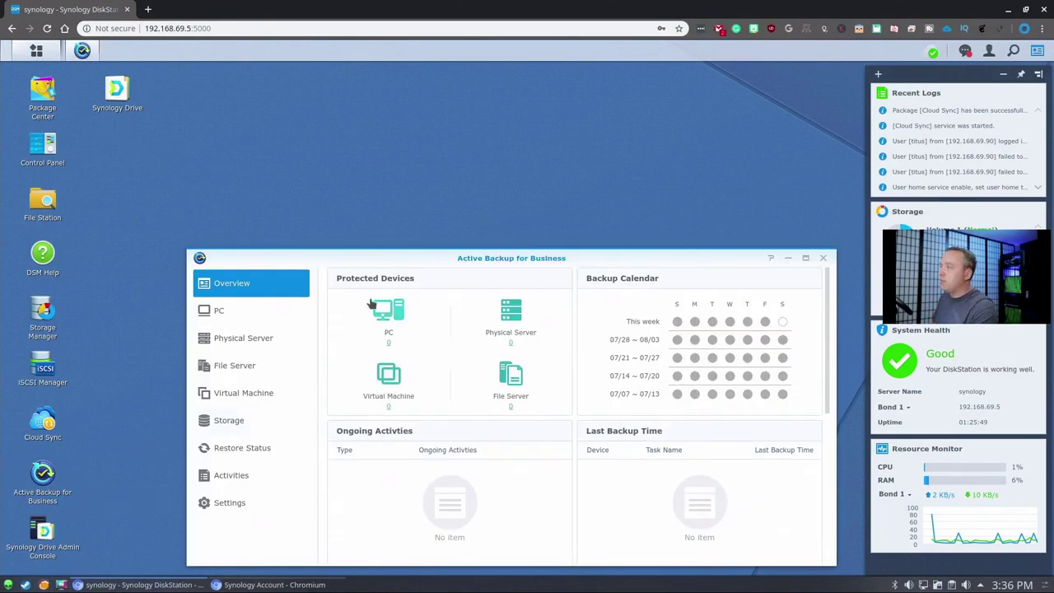
pyautogui.moveTo(479, 258); pyautogui.dragTo(396, 138)
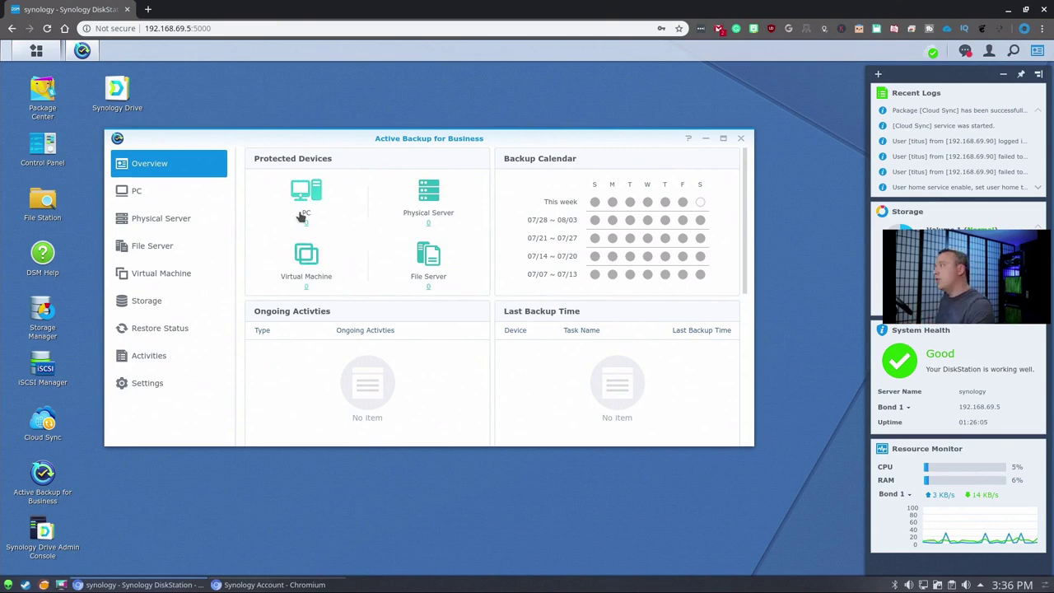
pyautogui.click(136, 191)
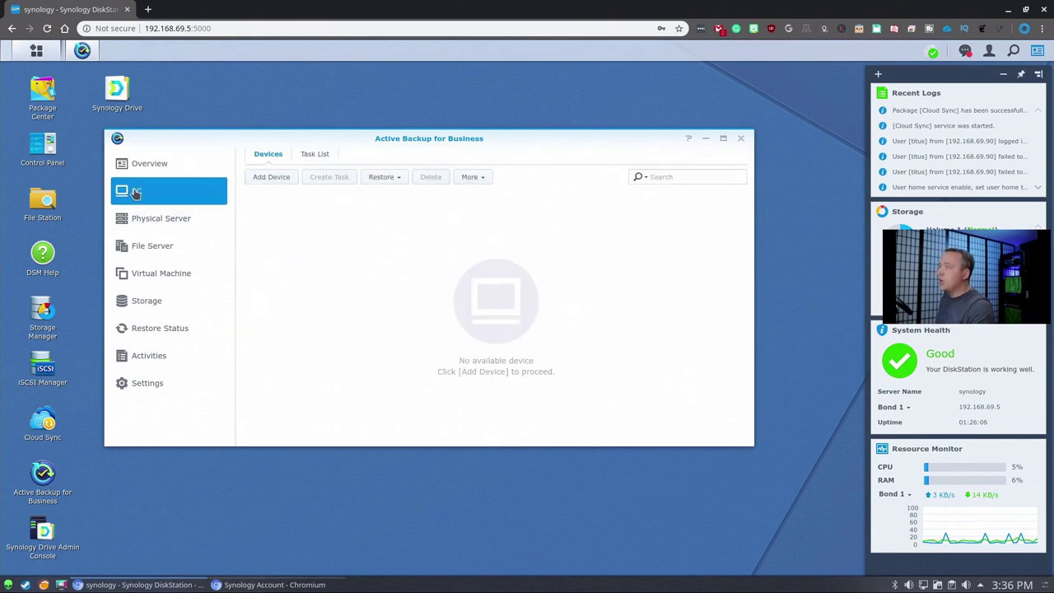
pyautogui.click(274, 176)
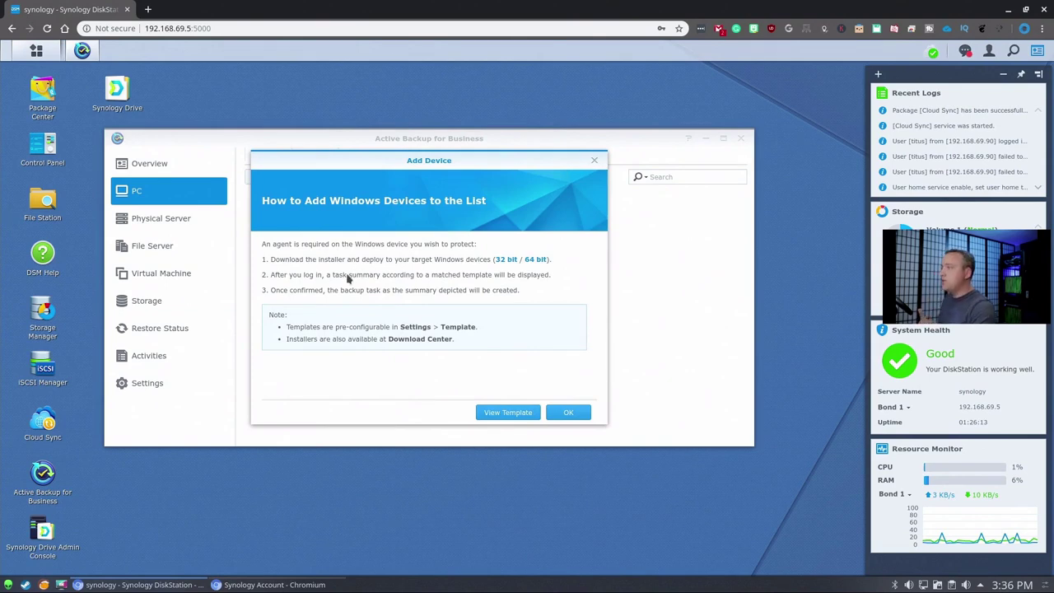
pyautogui.click(568, 420)
# - Review Physical Server agent update options, then go to the File Server page
pyautogui.click(161, 224)
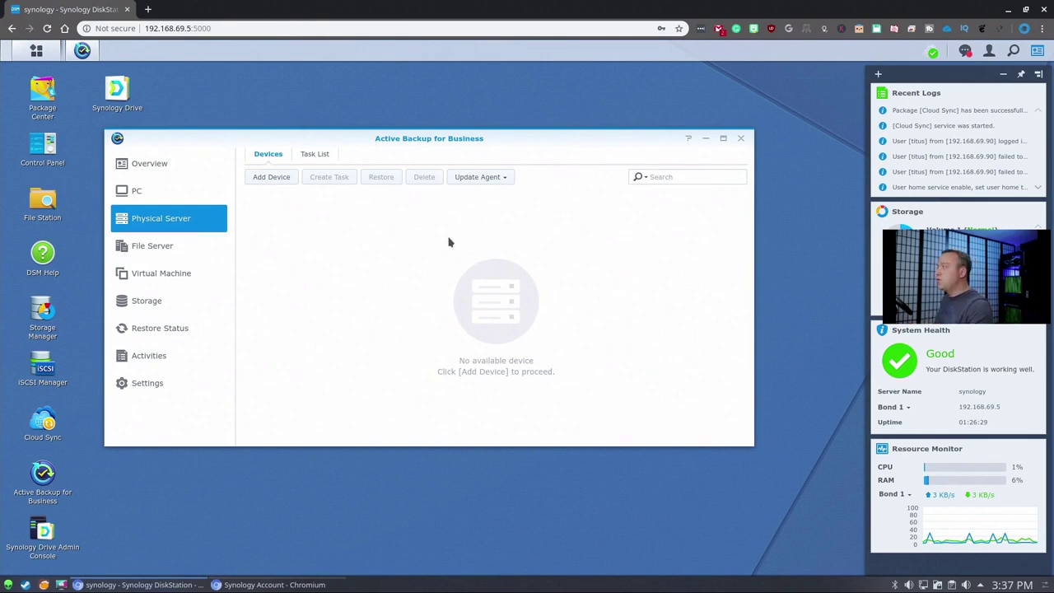
pyautogui.click(495, 179)
pyautogui.click(451, 321)
pyautogui.click(159, 255)
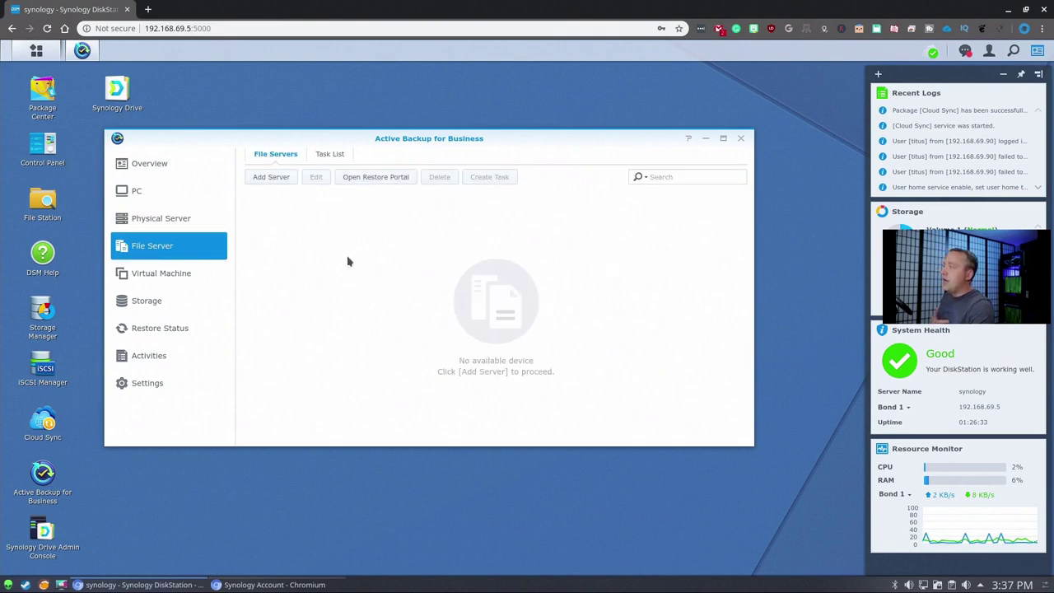
# - Add the SMB server 192.168.69.10 with its account credentials, then choose to create backup tasks
pyautogui.click(281, 179)
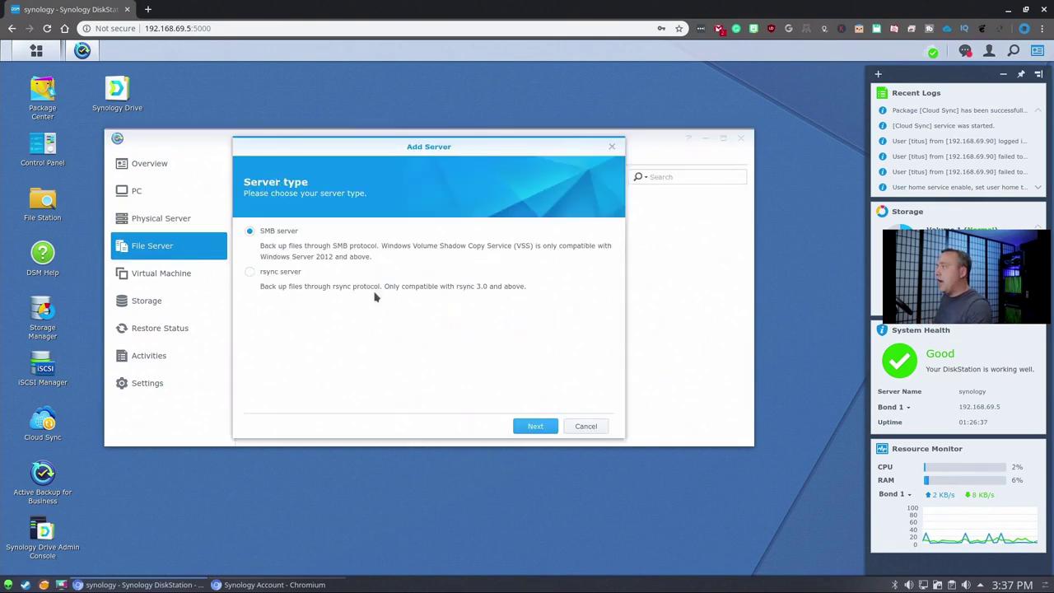
pyautogui.click(533, 427)
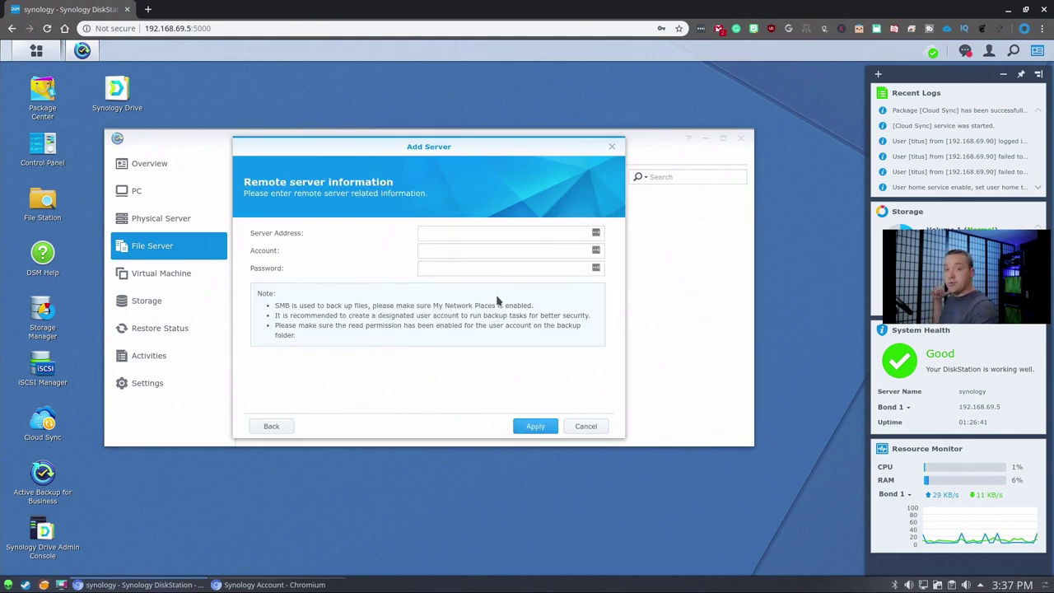
pyautogui.click(444, 236)
pyautogui.write('192.168.69.10')
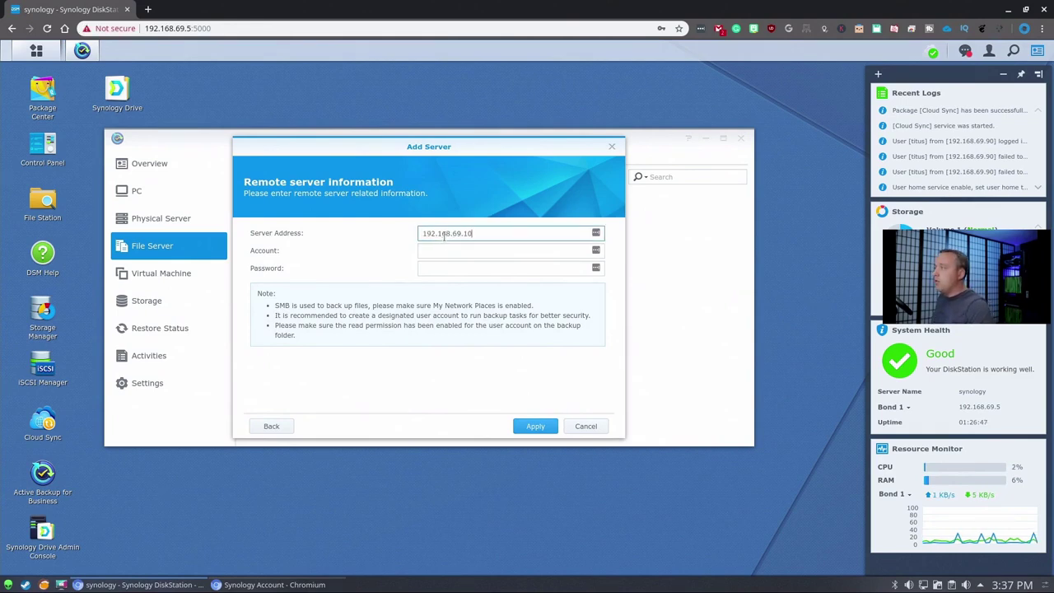
pyautogui.press('Tab')
pyautogui.click(535, 426)
pyautogui.click(509, 311)
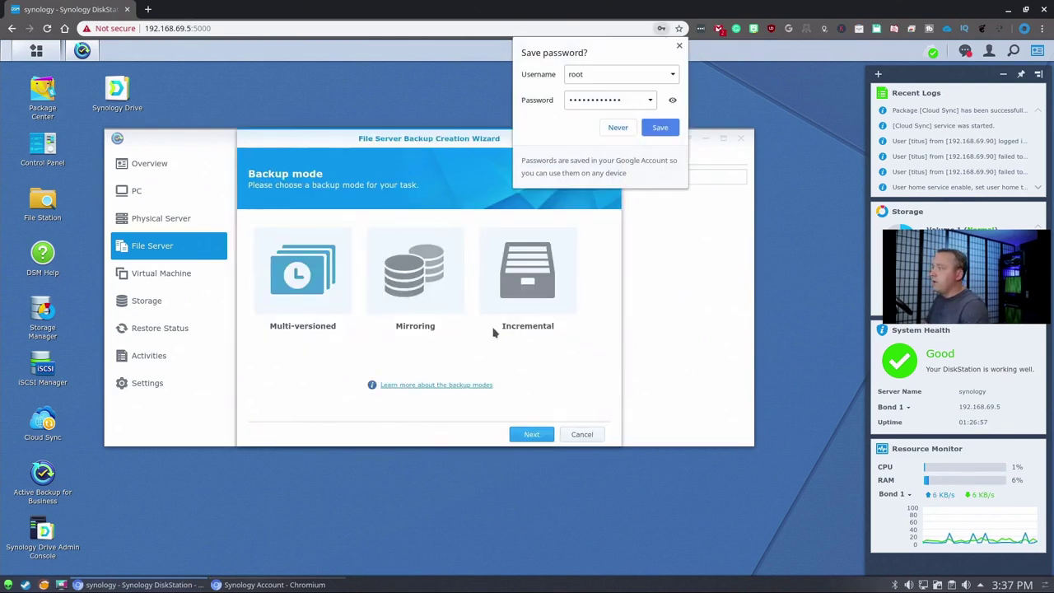
# - Choose Mirroring as the backup mode and keep MainPool as the backup source
pyautogui.click(404, 301)
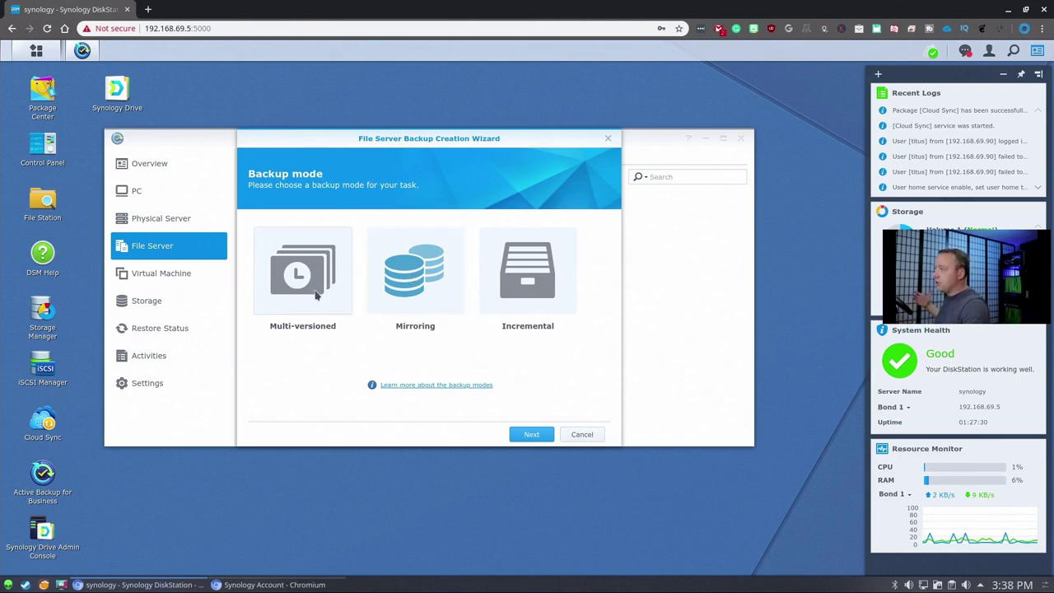
pyautogui.click(531, 434)
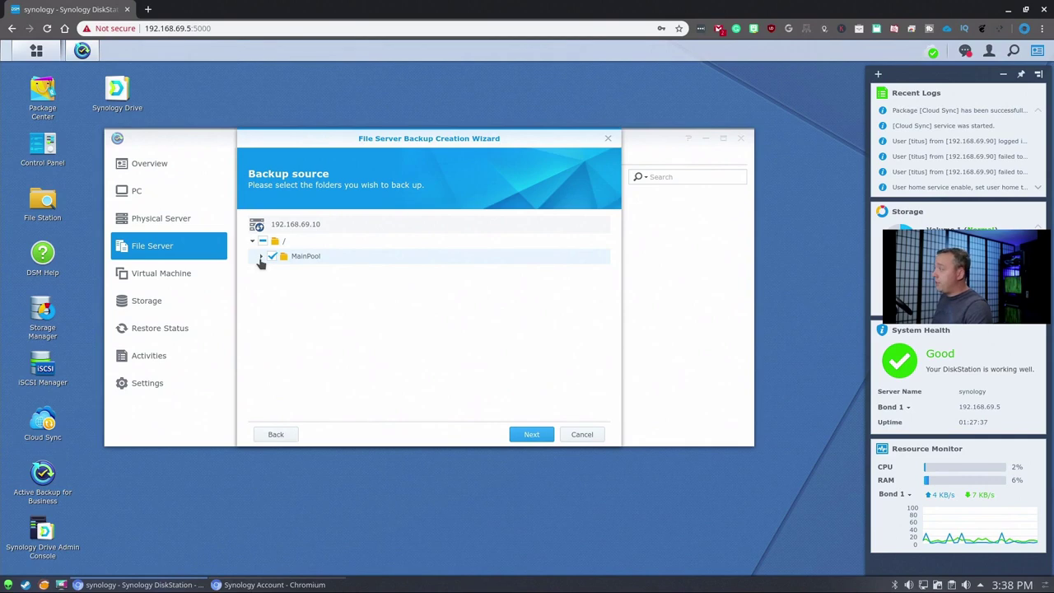
pyautogui.click(531, 433)
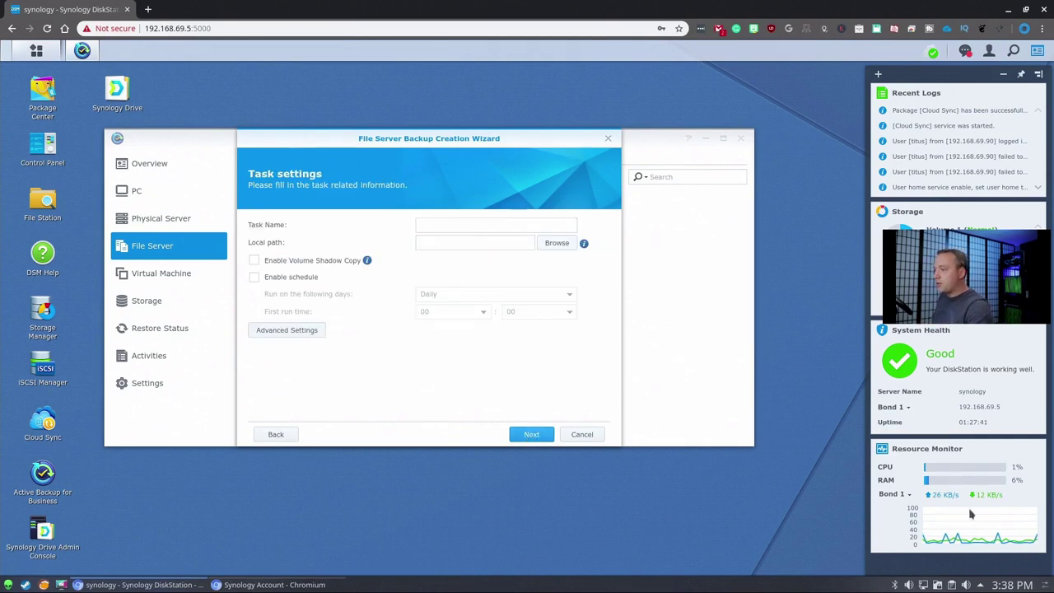
# - Name the task FreeNAS and set its destination to a new FreeNASBackup folder under MainPool
pyautogui.click(427, 228)
pyautogui.write('FreeNAS')
pyautogui.click(555, 244)
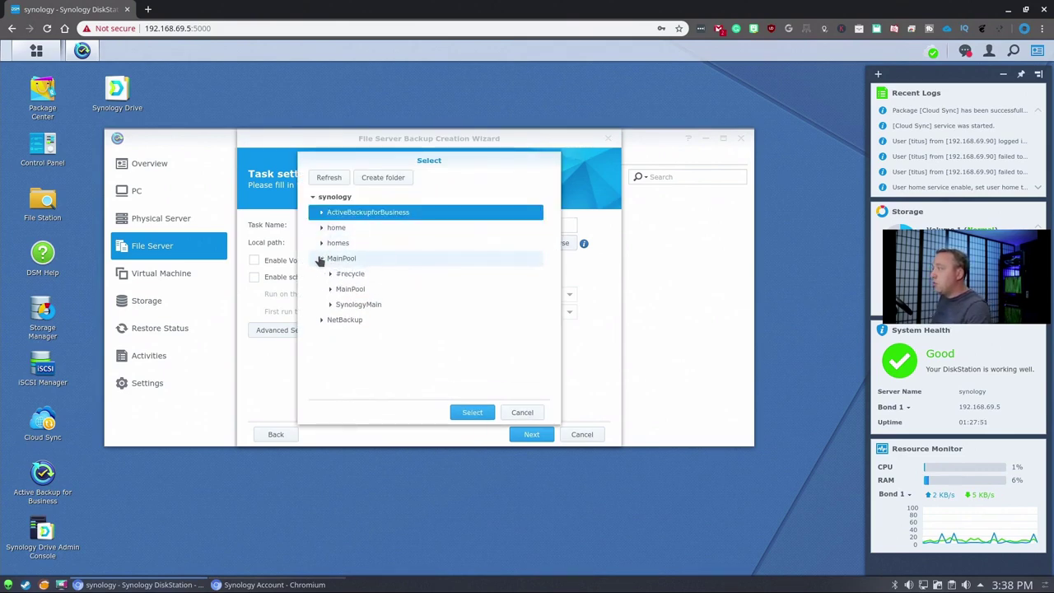
pyautogui.click(392, 179)
pyautogui.write('FreeNAS Backup')
pyautogui.press('Return')
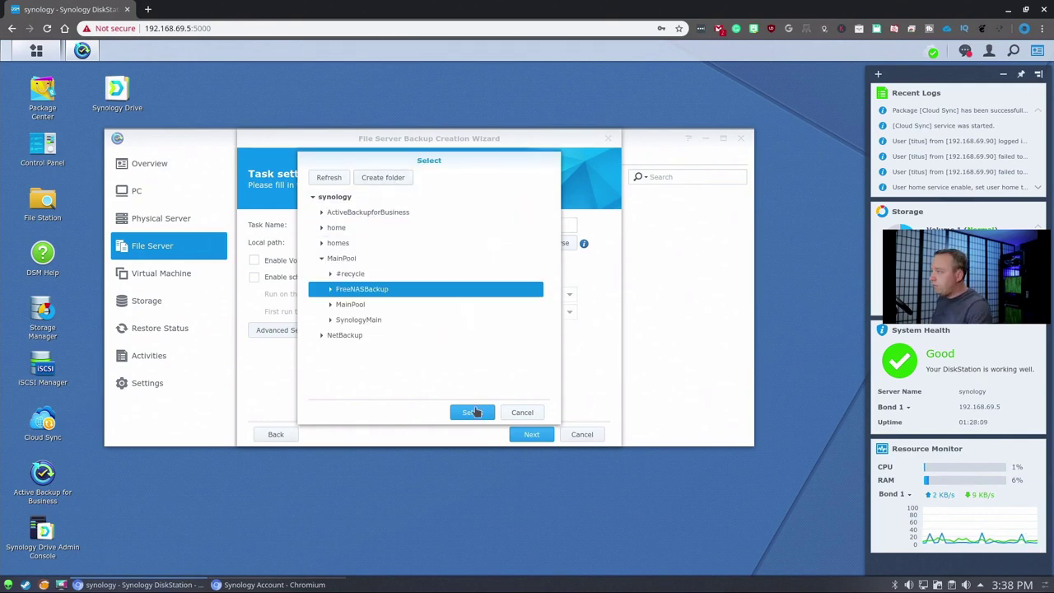
pyautogui.click(472, 413)
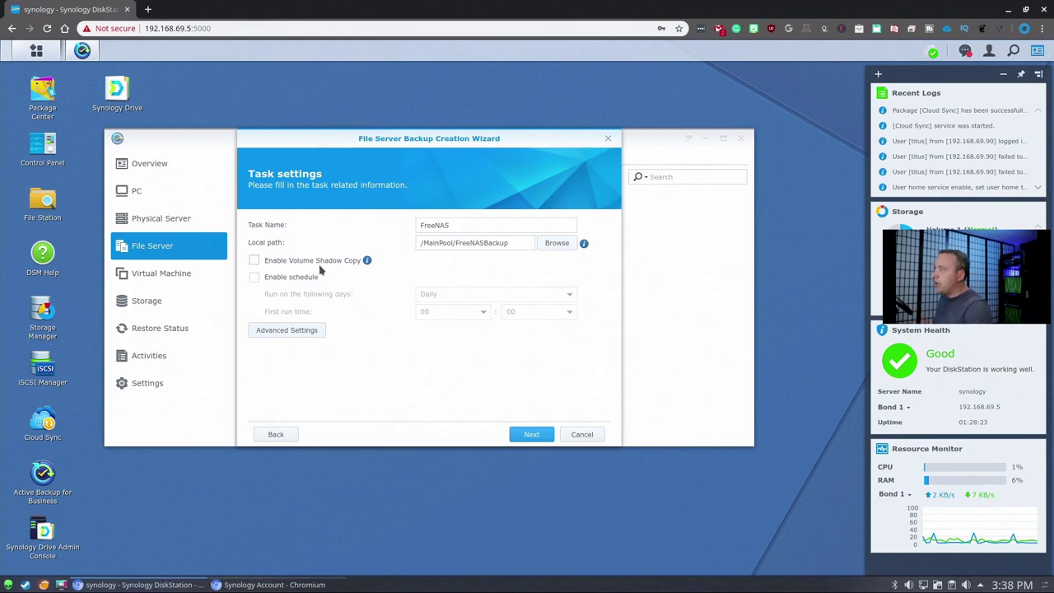
# - Schedule the backup for weekends at 03:00, leaving the advanced filter settings unchanged
pyautogui.click(269, 280)
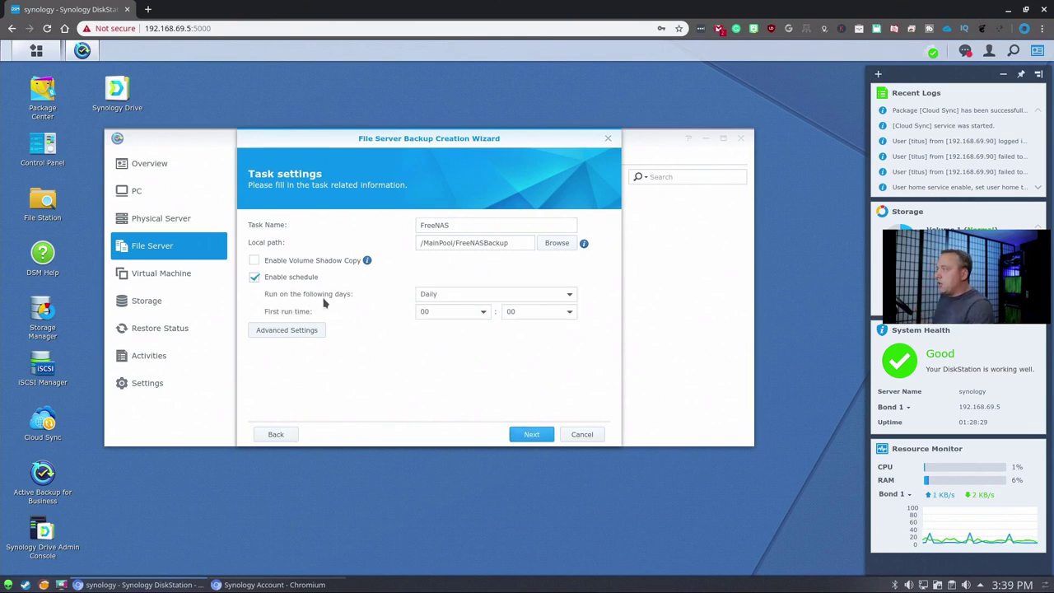
pyautogui.click(466, 298)
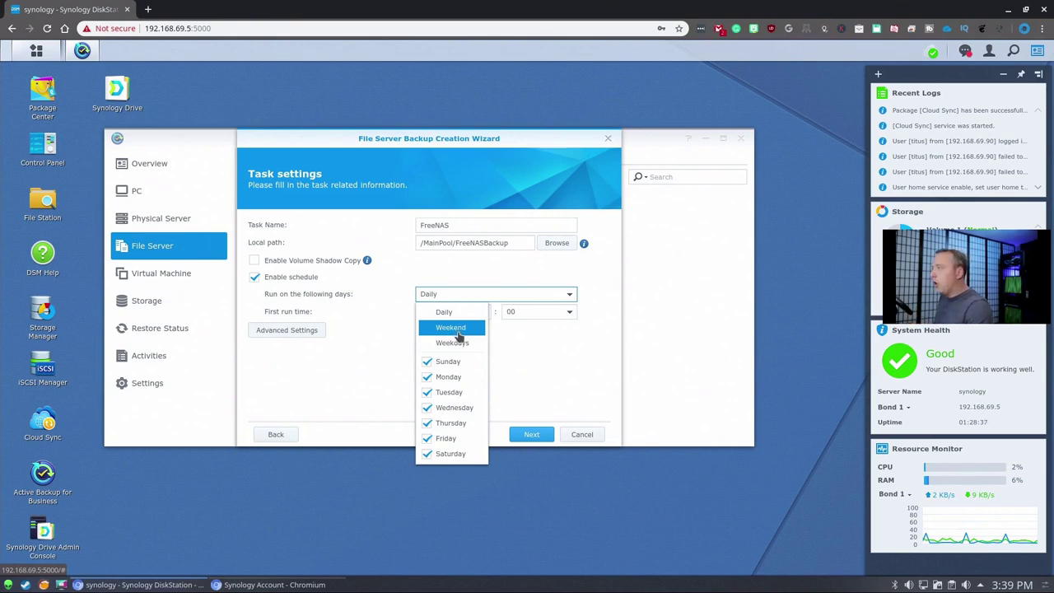
pyautogui.click(450, 328)
pyautogui.click(563, 387)
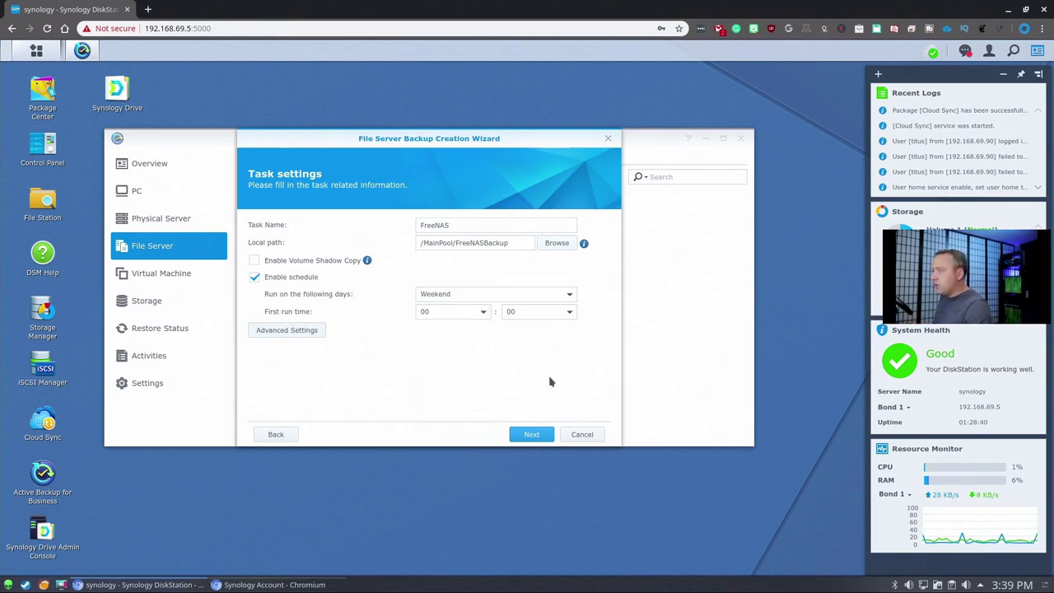
pyautogui.click(481, 317)
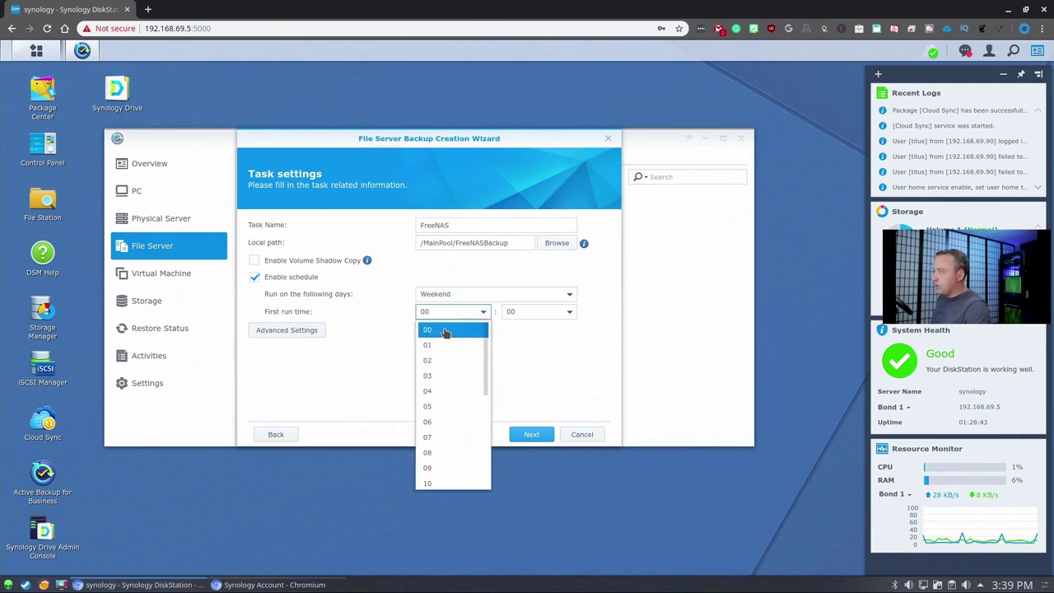
pyautogui.click(456, 376)
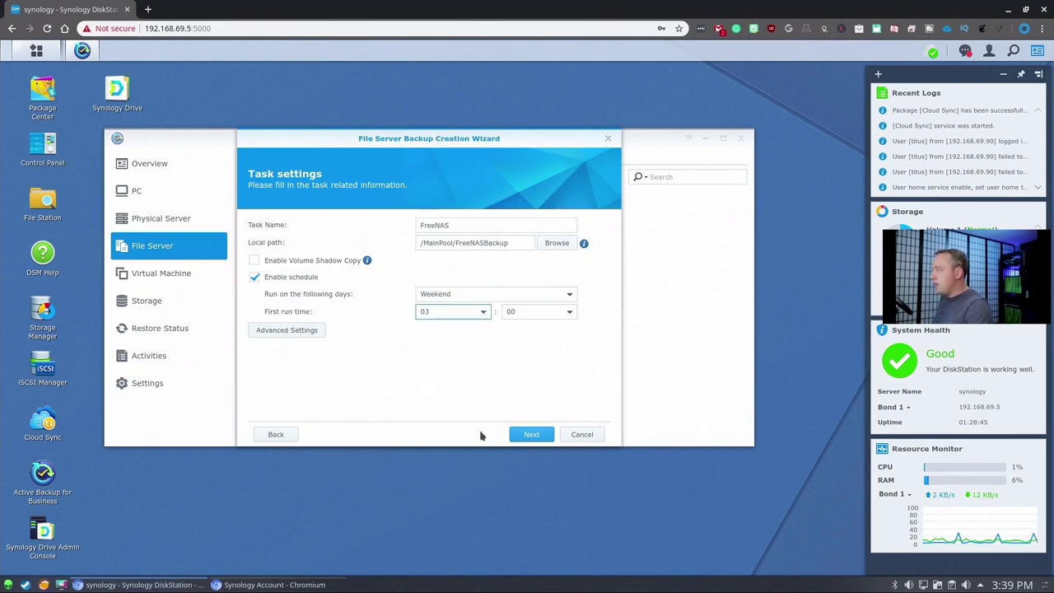
pyautogui.click(288, 330)
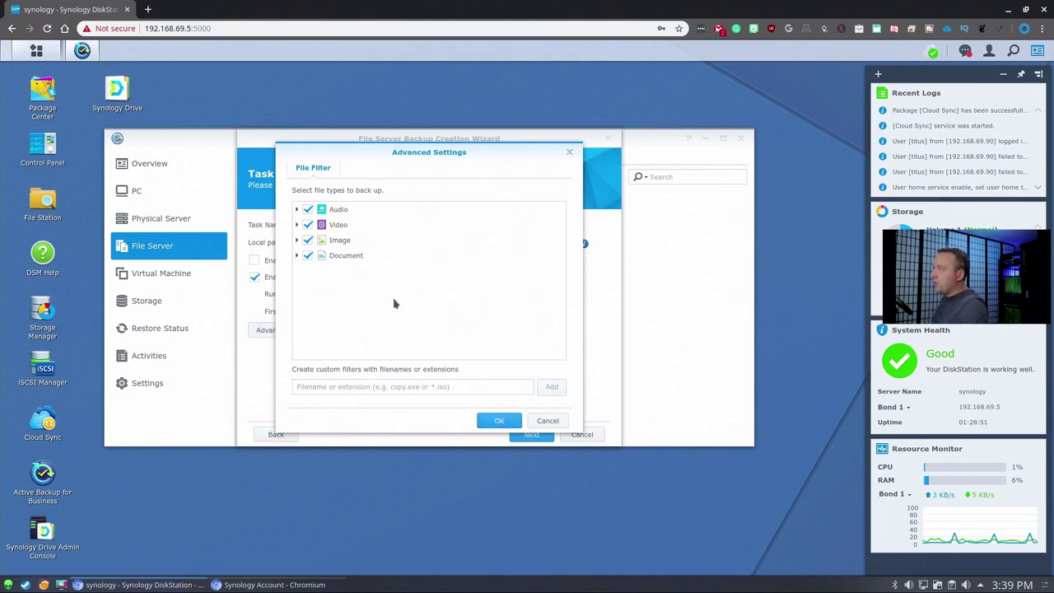
pyautogui.click(557, 424)
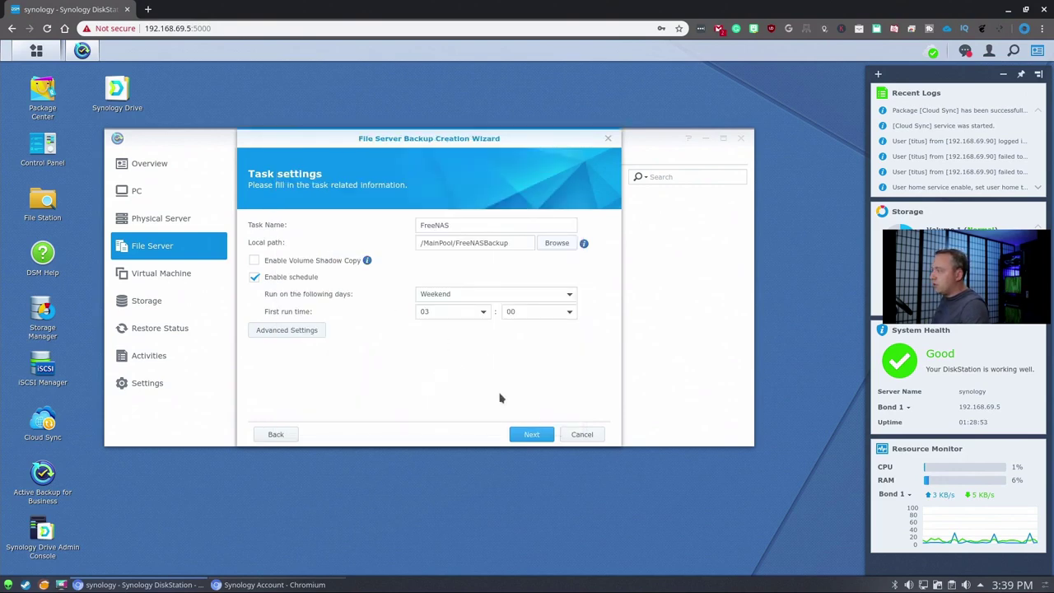
pyautogui.click(530, 437)
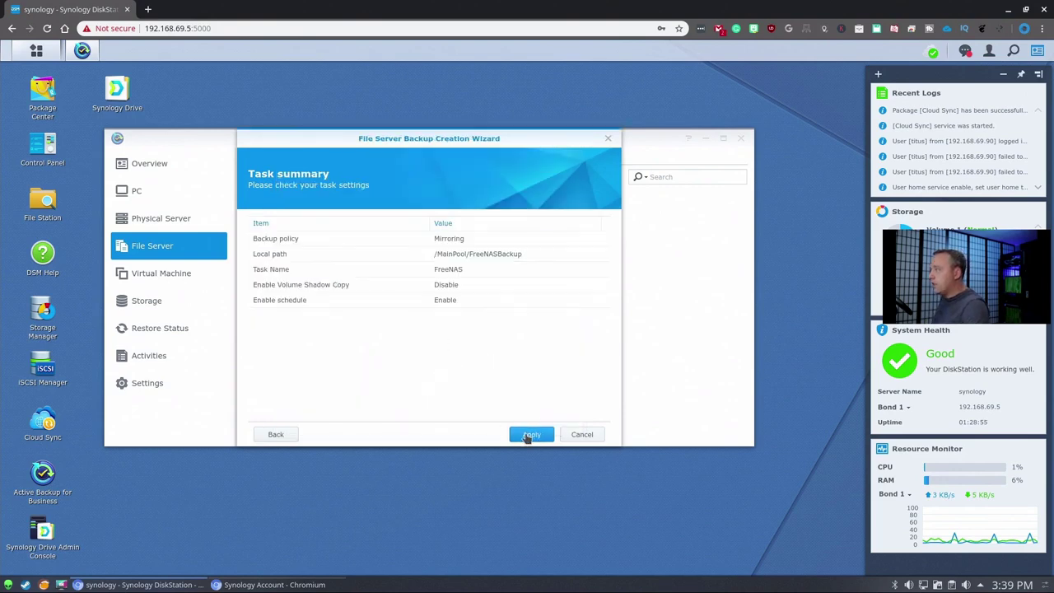
# - Apply the FreeNAS task, start its first backup immediately, and widen the Active Backup window
pyautogui.click(528, 435)
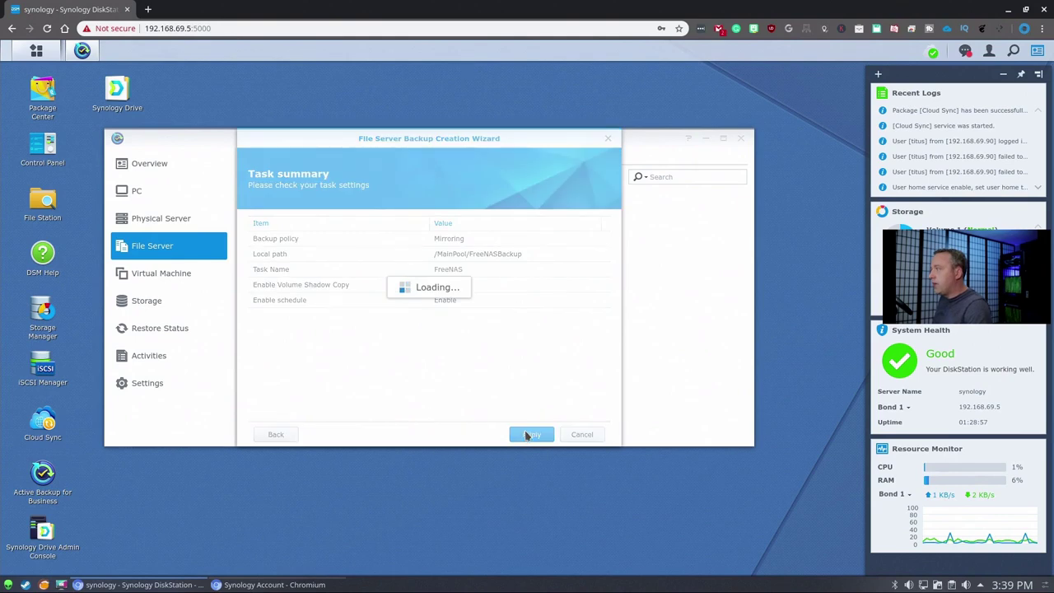
pyautogui.click(440, 307)
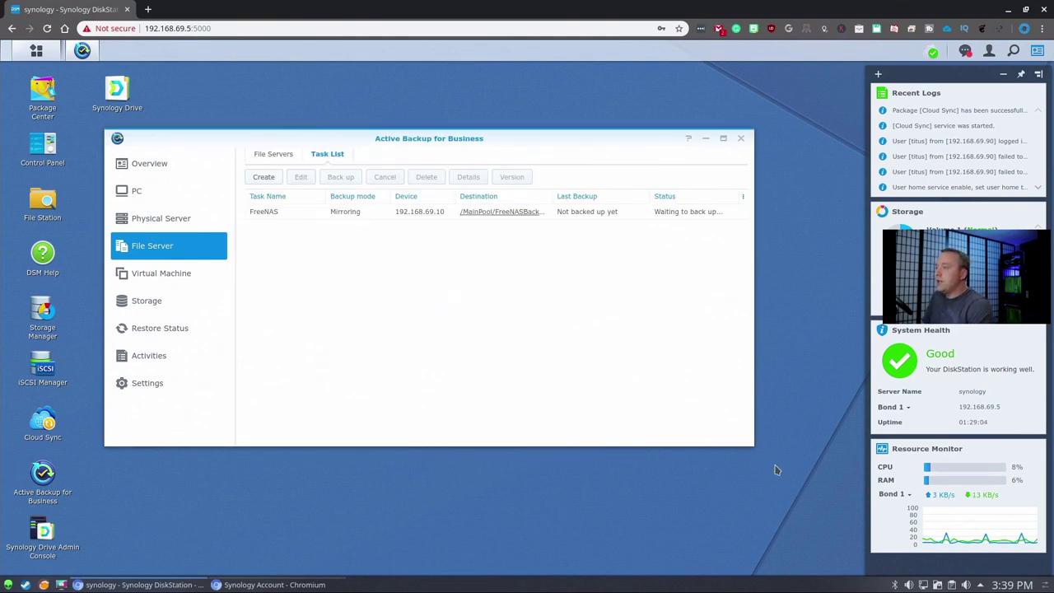
pyautogui.moveTo(750, 442); pyautogui.dragTo(829, 445)
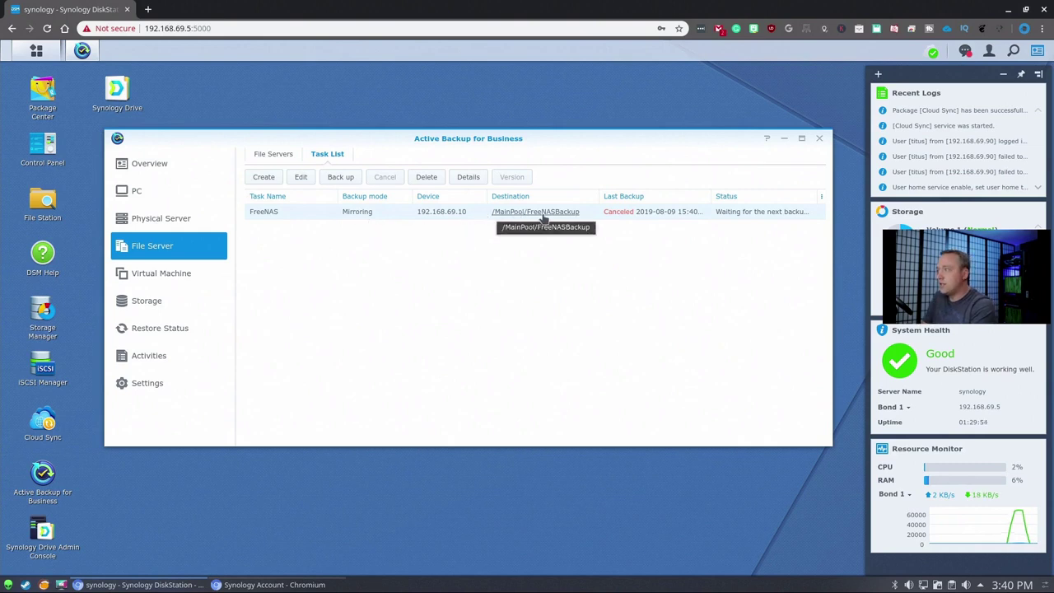
# - View the Virtual Machine and Storage backup pages in Active Backup for Business
pyautogui.click(157, 280)
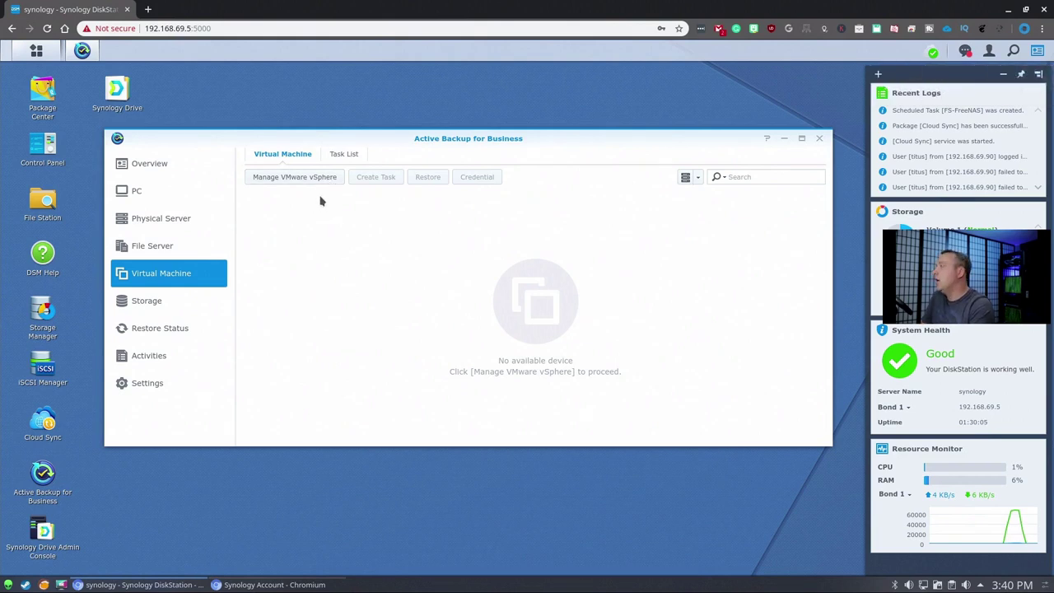
pyautogui.click(162, 306)
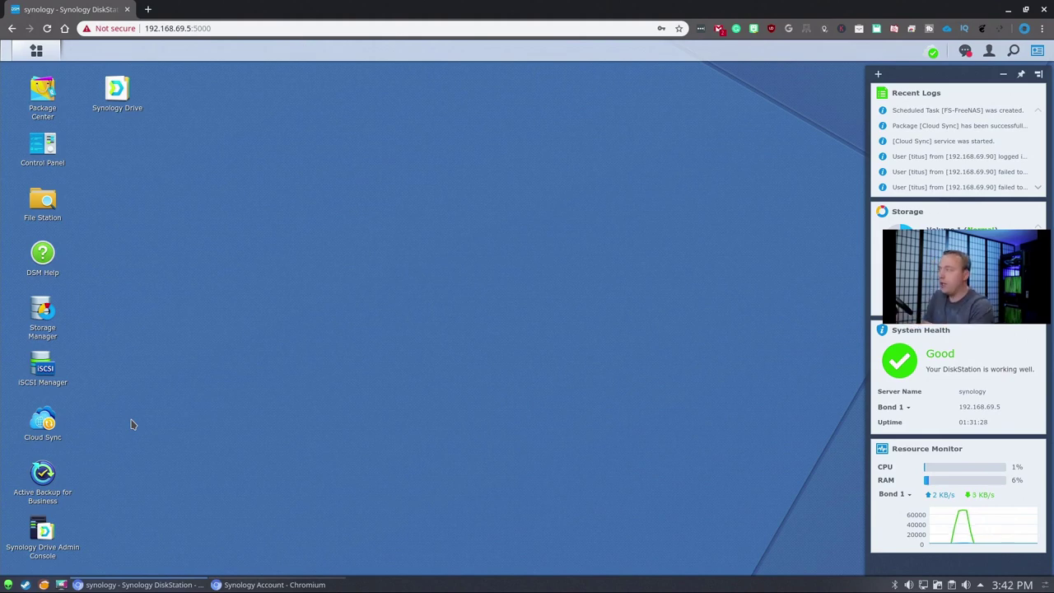
# - Launch Cloud Sync, move its window higher, and bring up the cloud provider list
pyautogui.click(48, 424)
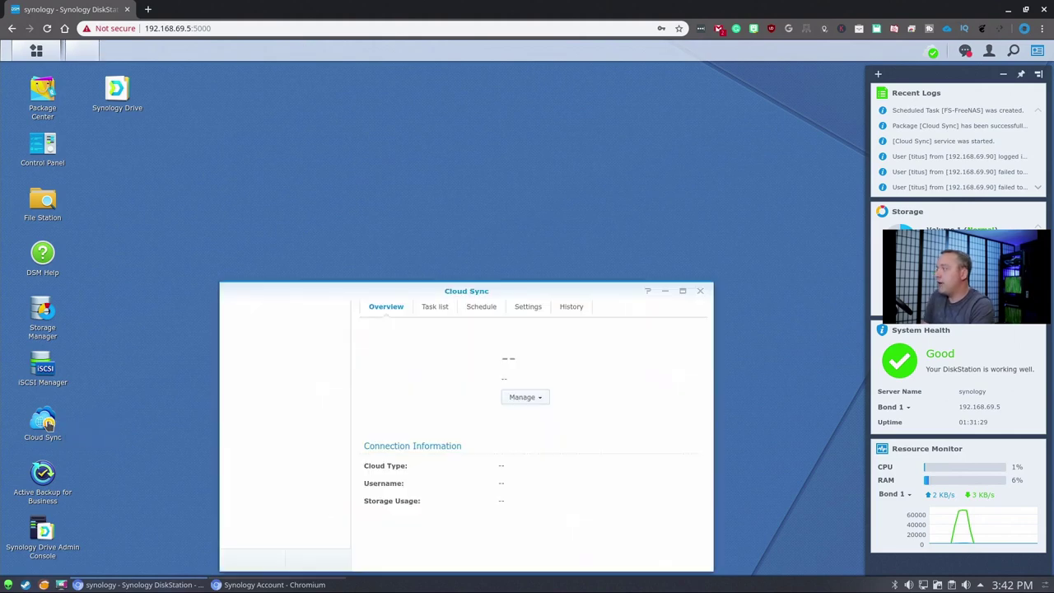
pyautogui.moveTo(356, 290); pyautogui.dragTo(345, 206)
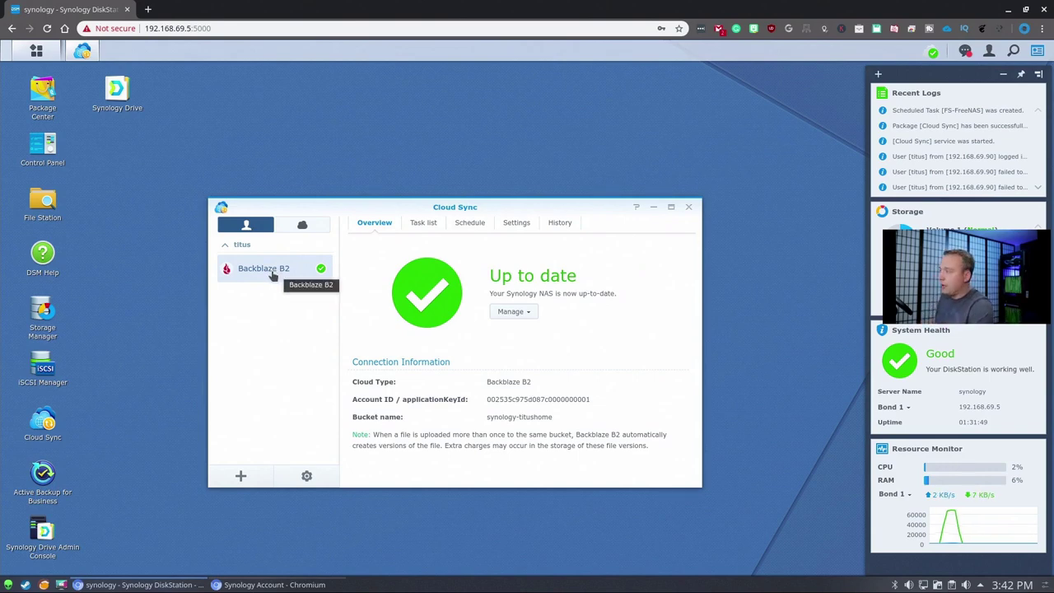
pyautogui.click(240, 475)
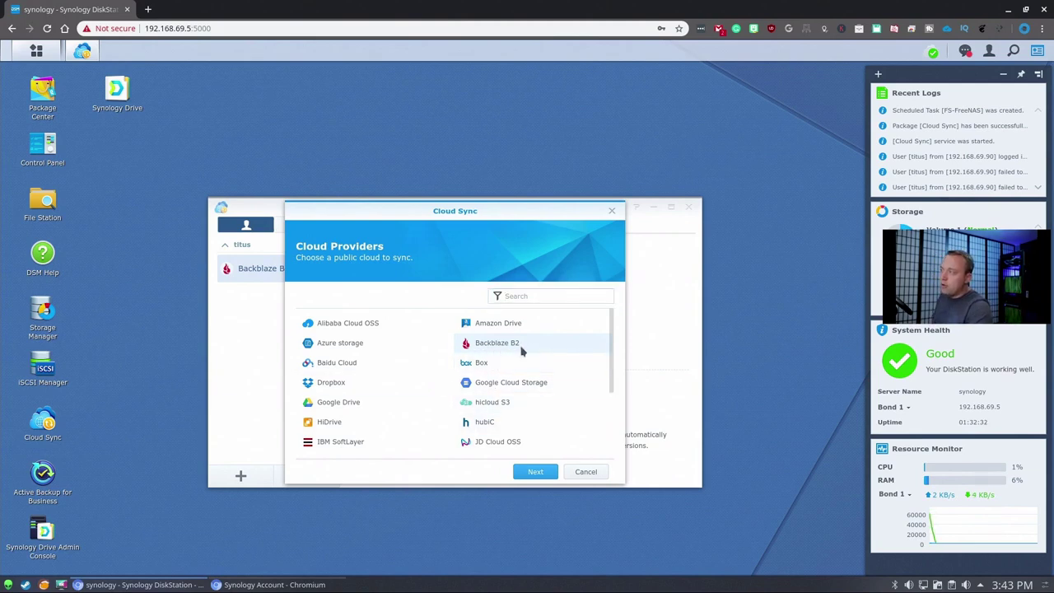
# - Proceed to the Backblaze B2 account setup, then cancel the new connection
pyautogui.click(534, 469)
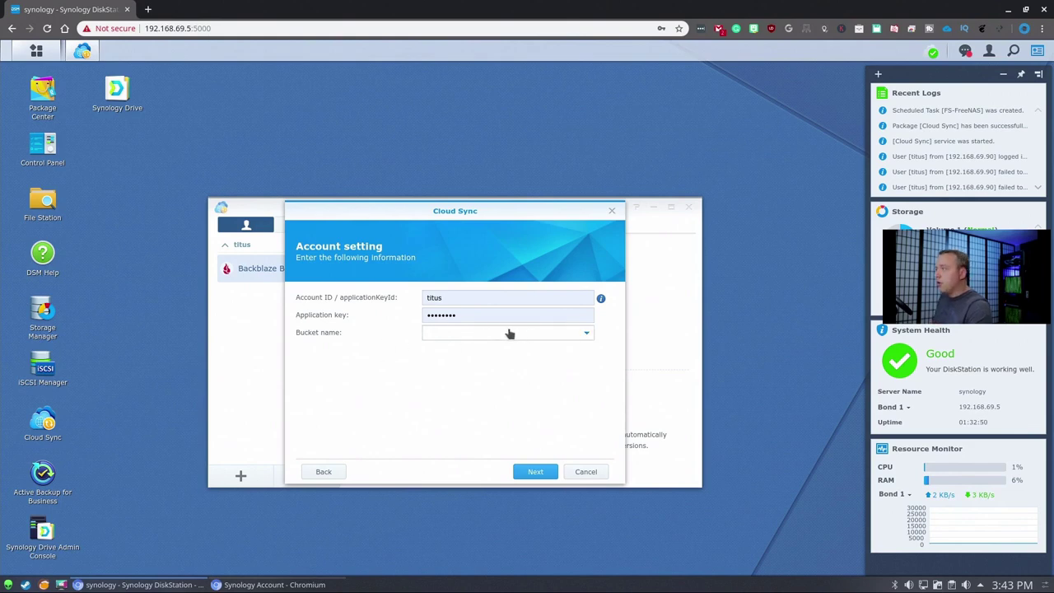
pyautogui.click(592, 471)
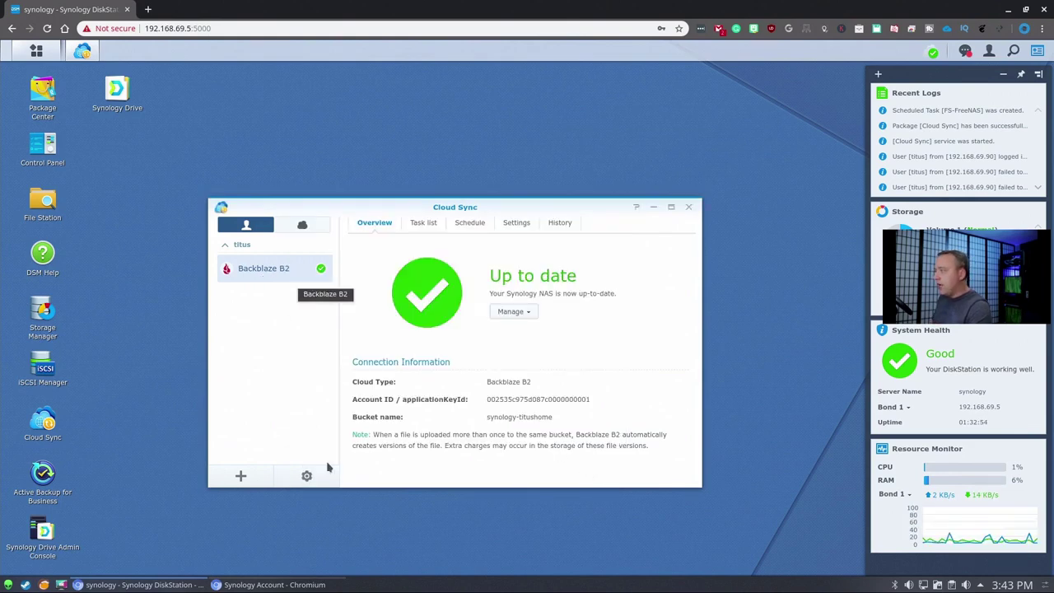
# - Edit the Backblaze B2 sync task and review its Folder and File Filter tabs before returning to Settings
pyautogui.click(308, 476)
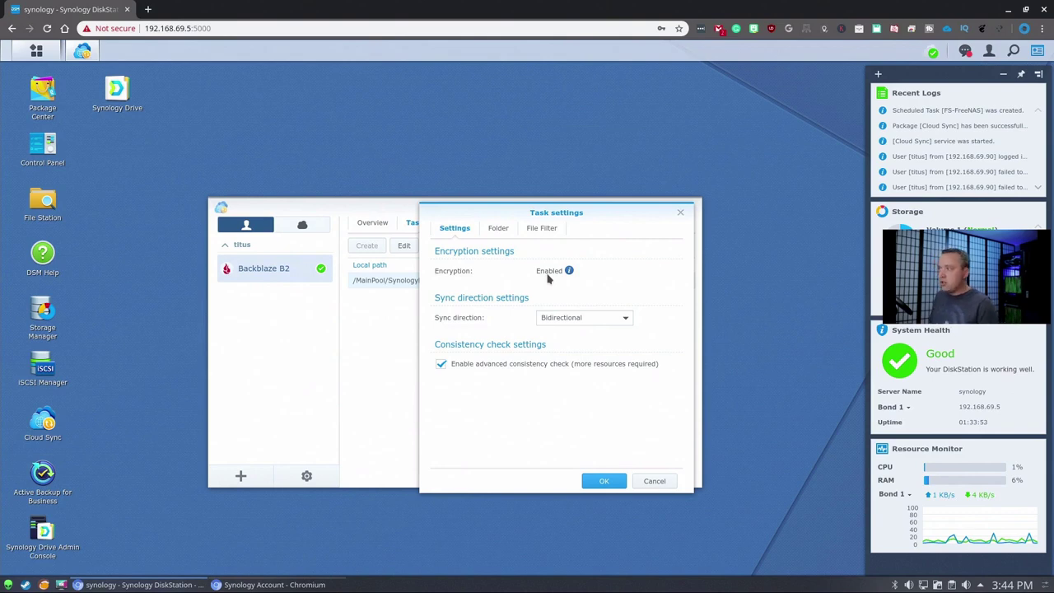
pyautogui.click(498, 234)
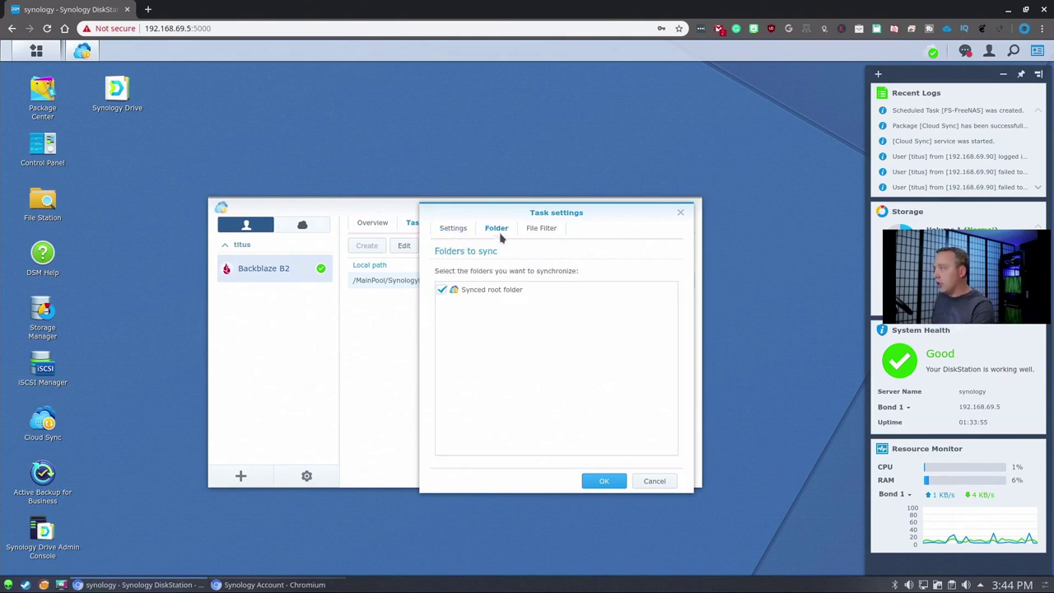
pyautogui.click(541, 234)
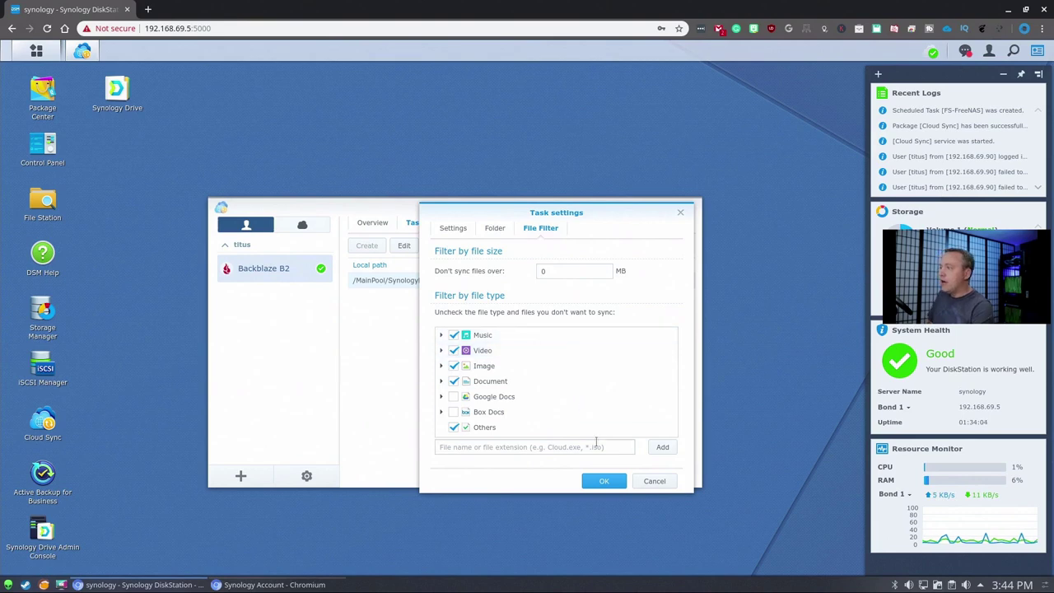
pyautogui.click(454, 233)
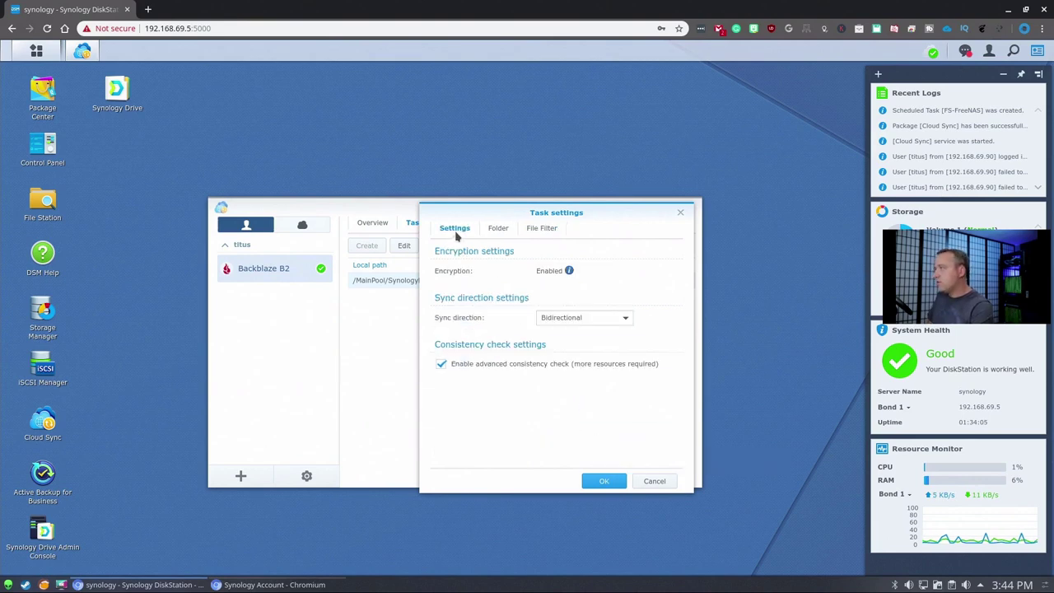
pyautogui.click(660, 485)
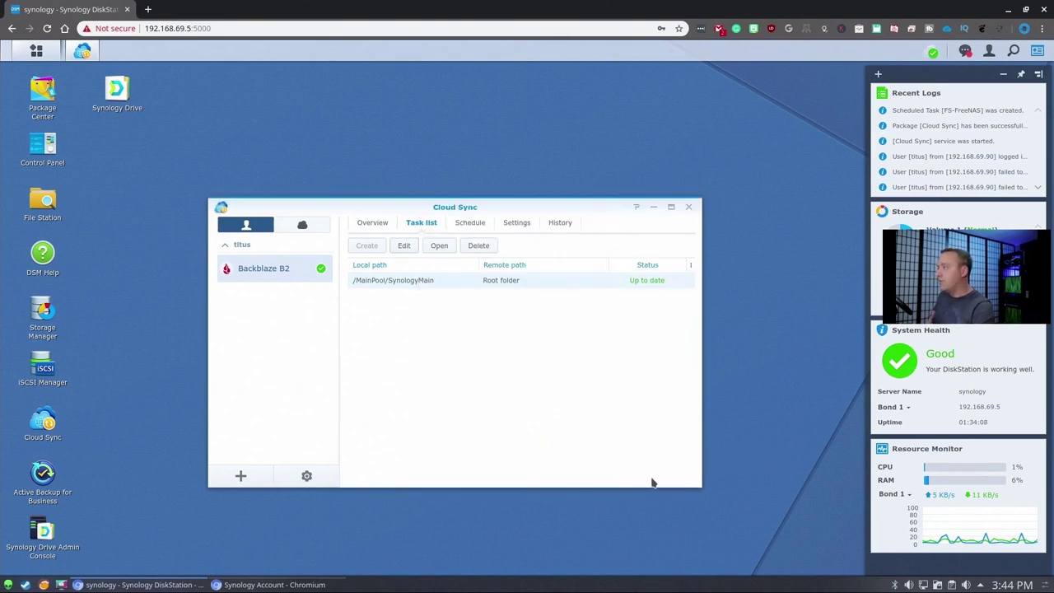